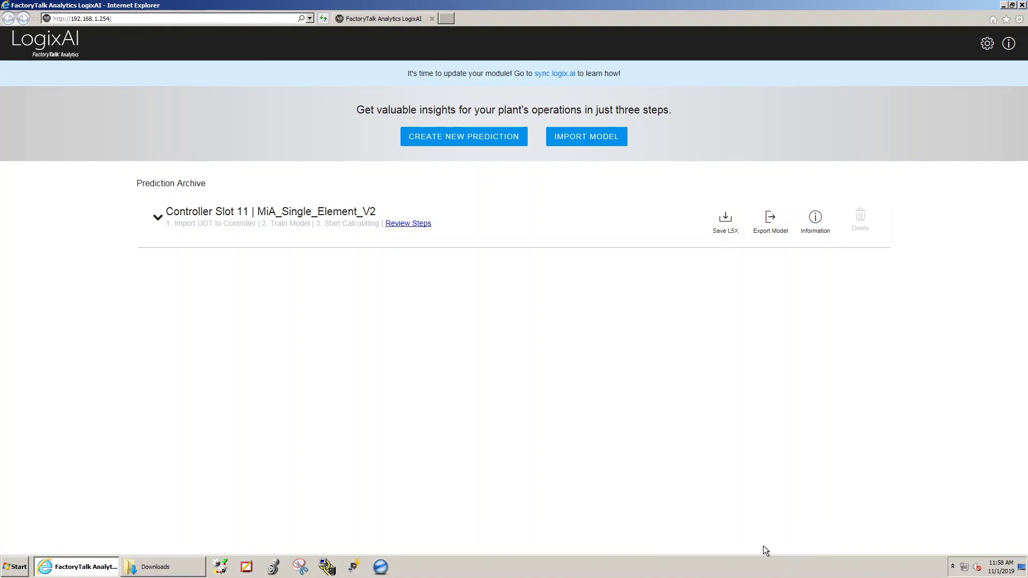
Begin a new prediction from the LogixAI archive listing Controller Slot 11 | MiA_Single_Element_V2.
{"action": "left_click", "coordinate": [480, 141]}
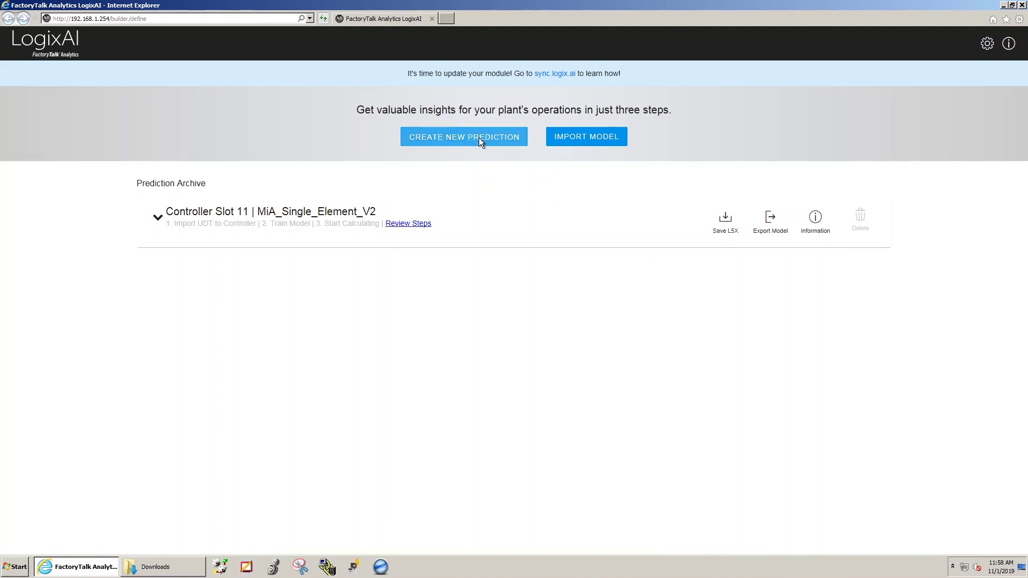
Name the new model MiA_Single_Element and assign it to controller slot 11.
{"action": "left_click", "coordinate": [339, 253]}
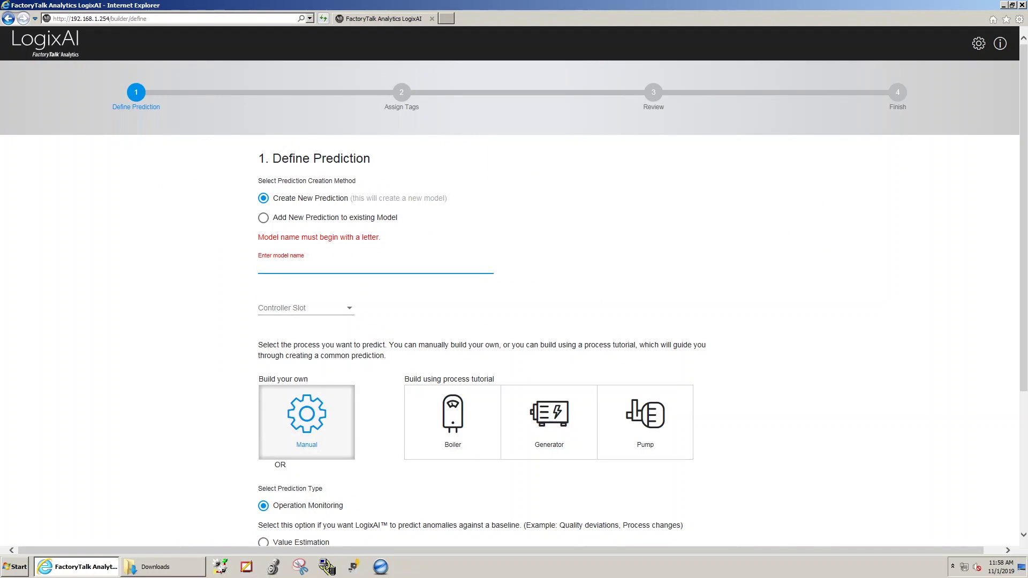
{"action": "type", "text": "MiA_Single_Element"}
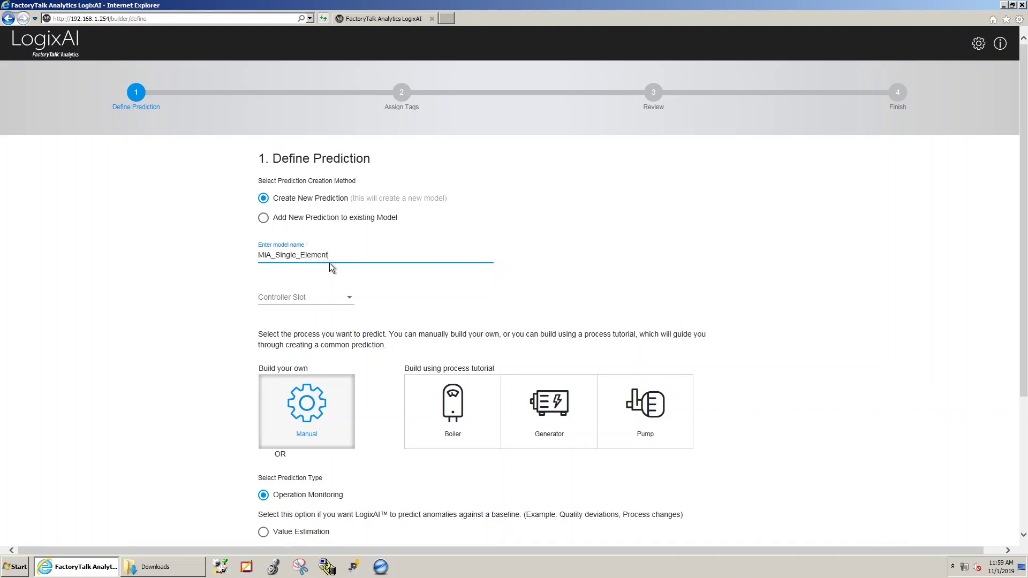
{"action": "left_click", "coordinate": [335, 301]}
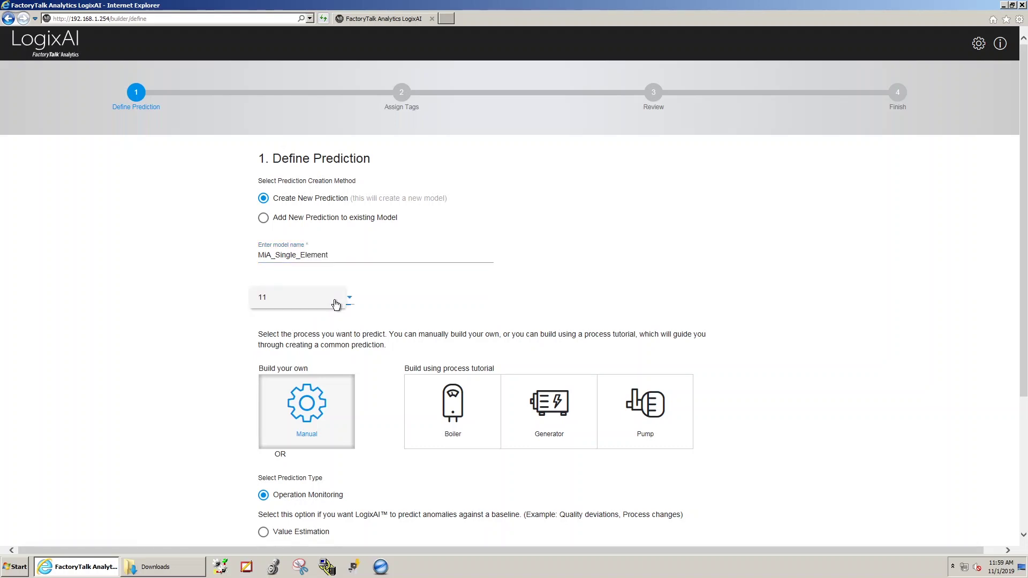
{"action": "left_click", "coordinate": [272, 304]}
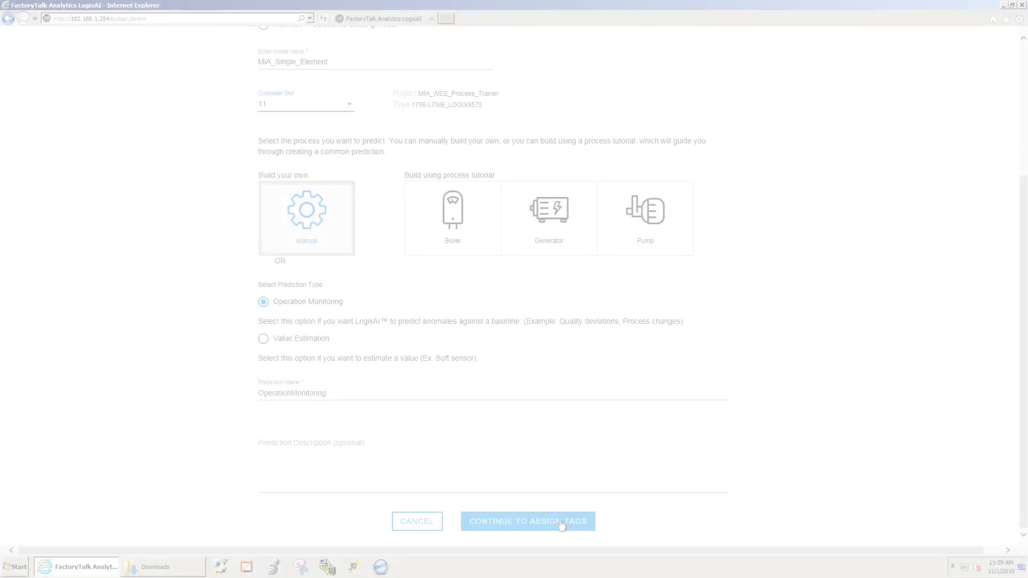
Set FIT1756A_MassFlow as the output variable with bounds 40 to 102.
{"action": "left_click", "coordinate": [562, 521]}
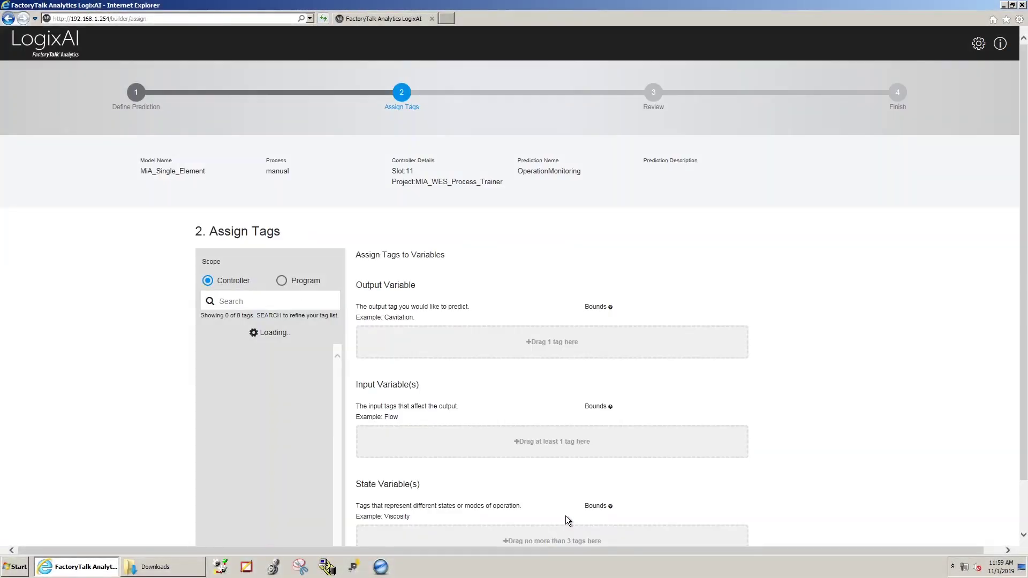
{"action": "left_click", "coordinate": [274, 300]}
{"action": "type", "text": "Fit1756"}
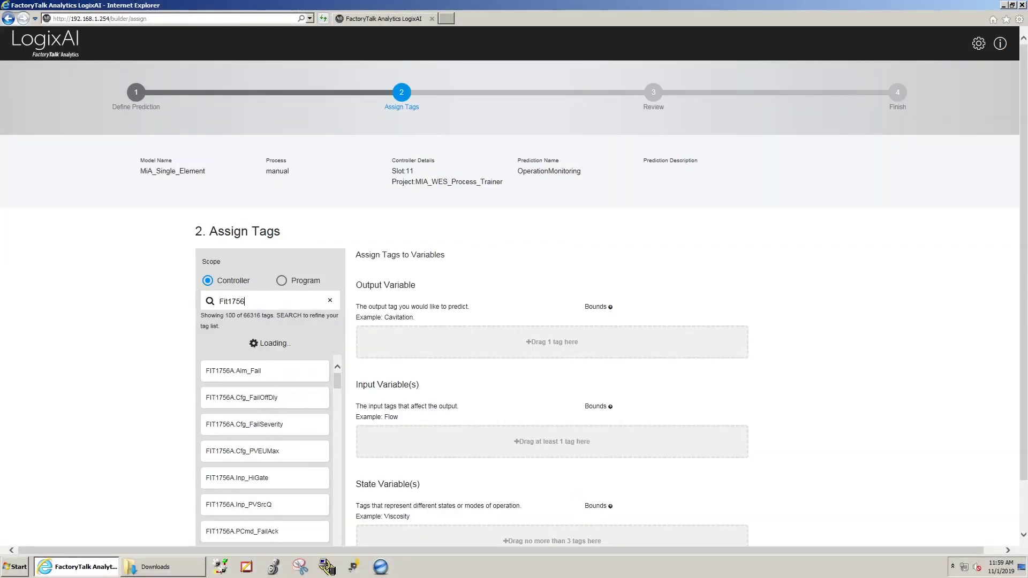
{"action": "type", "text": "A_Mass"}
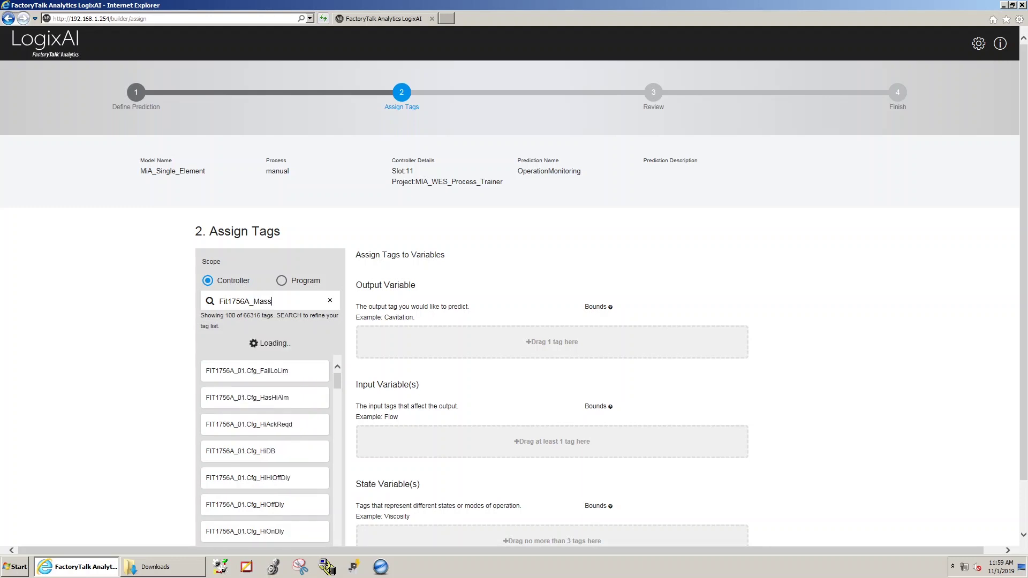
{"action": "left_click_drag", "start_coordinate": [265, 354], "coordinate": [493, 349]}
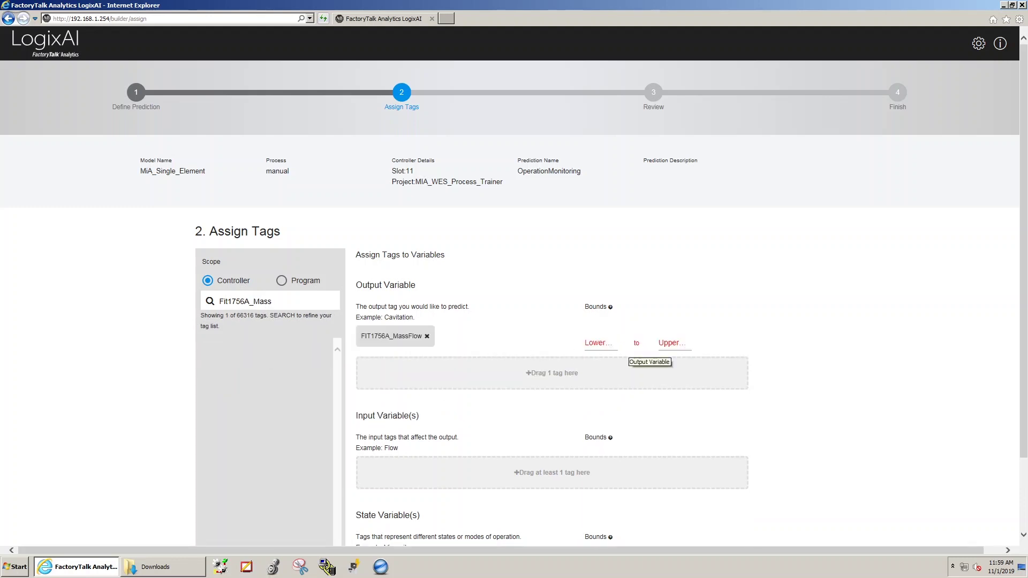
{"action": "left_click", "coordinate": [620, 345]}
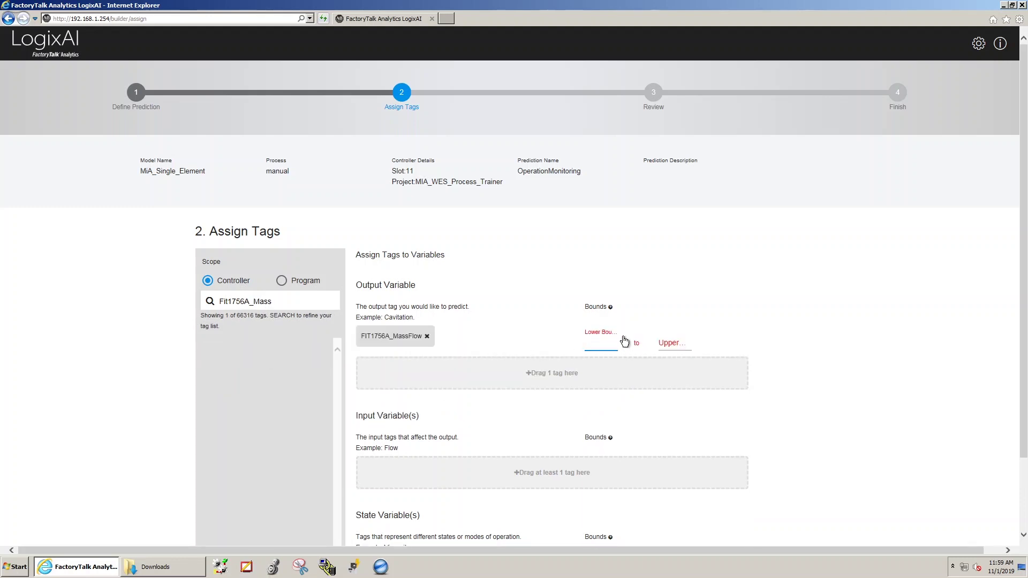
{"action": "type", "text": "40"}
{"action": "key", "text": "Tab"}
{"action": "type", "text": "102"}
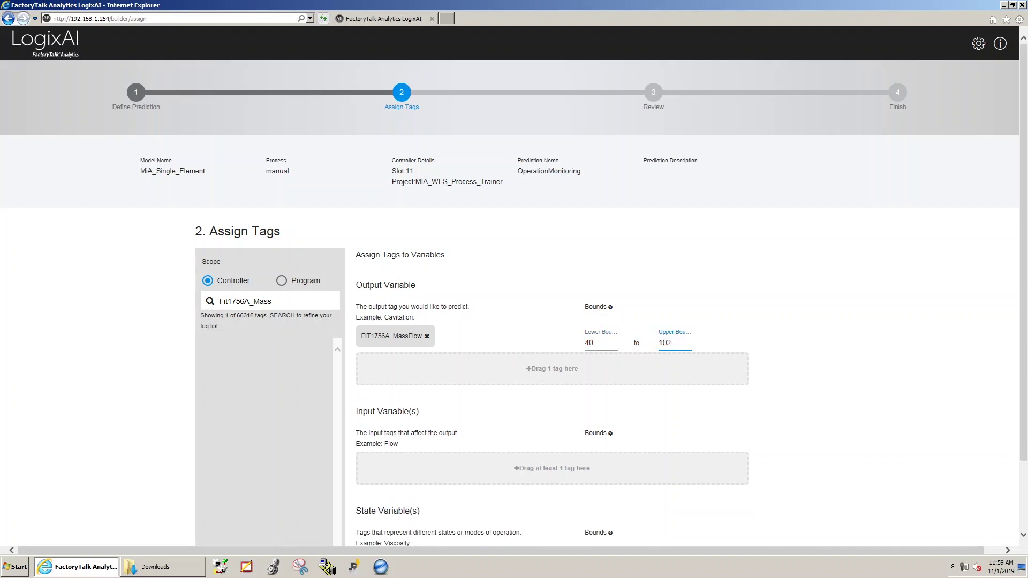
Add M1756A.Sts_RunningFwd as an input variable with bounds 0 to 1.
{"action": "left_click", "coordinate": [203, 303]}
{"action": "type", "text": "M175"}
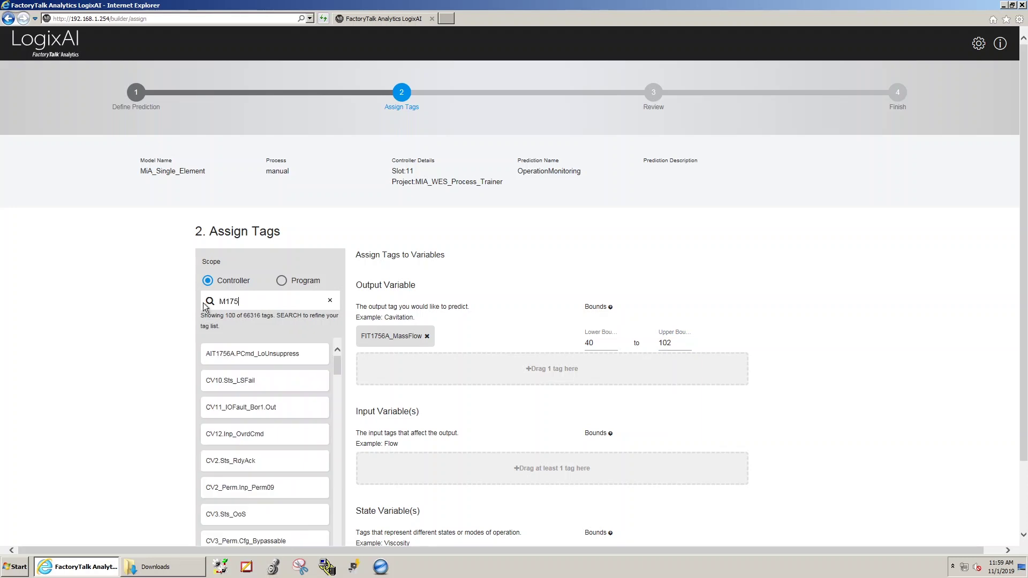
{"action": "type", "text": "6A.sts.r"}
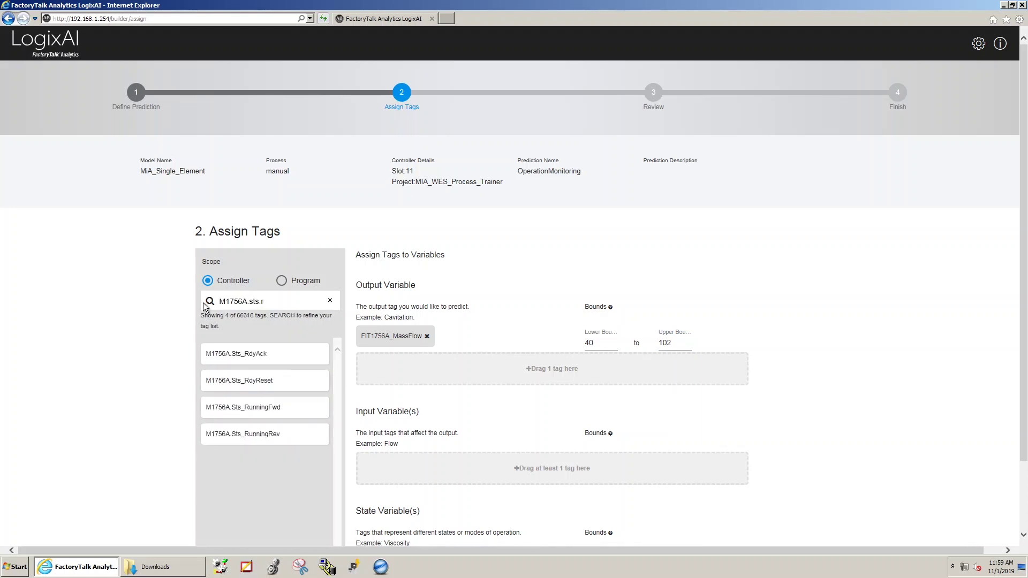
{"action": "left_click_drag", "start_coordinate": [264, 412], "coordinate": [444, 476]}
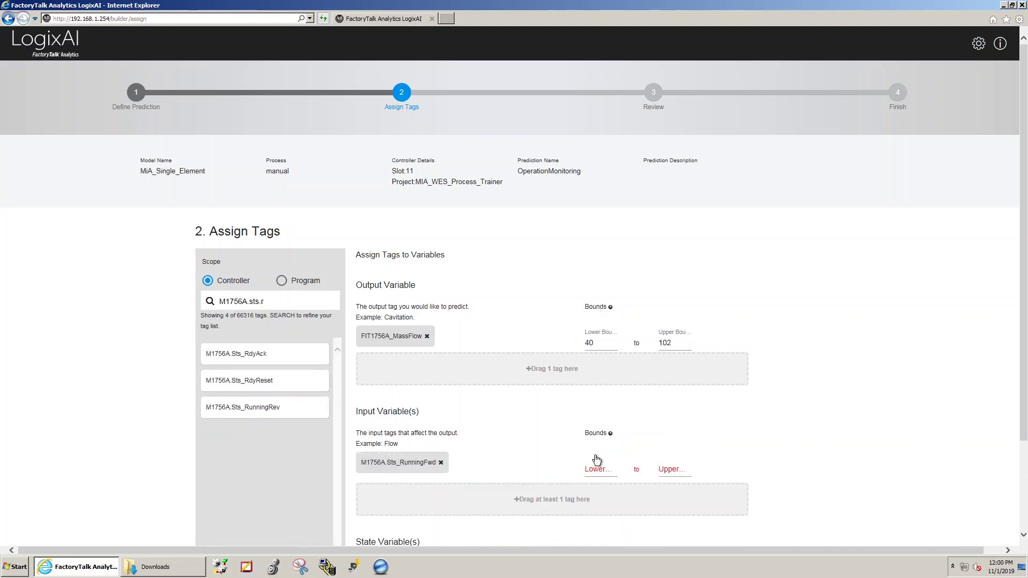
{"action": "left_click", "coordinate": [599, 468]}
{"action": "type", "text": "0"}
{"action": "key", "text": "Tab"}
{"action": "type", "text": "1"}
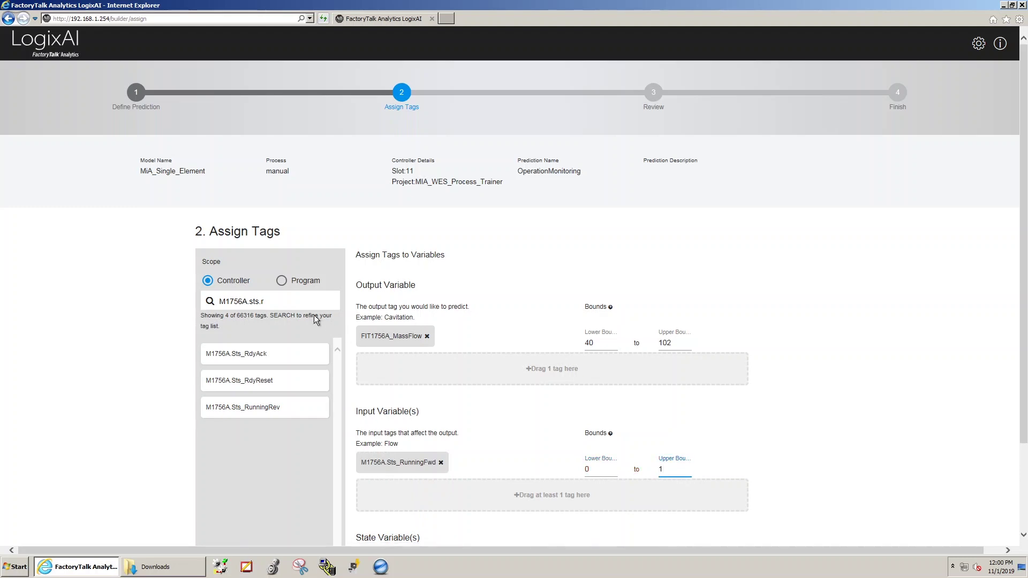
Give the LIC1756C.Out_CV input bounds of 20 to 65.
{"action": "triple_click", "coordinate": [241, 302]}
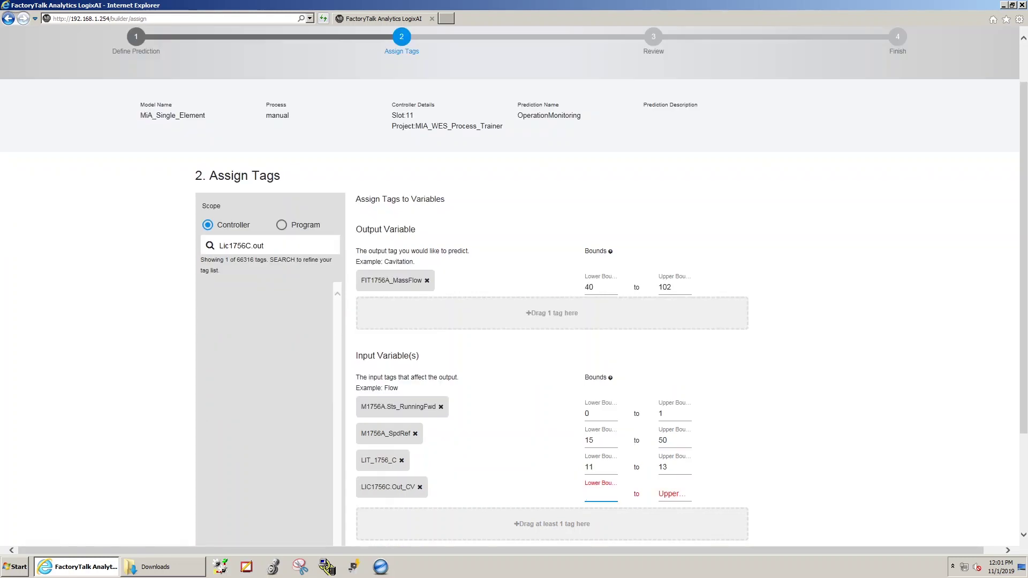
{"action": "type", "text": "20"}
{"action": "key", "text": "Tab"}
{"action": "type", "text": "65"}
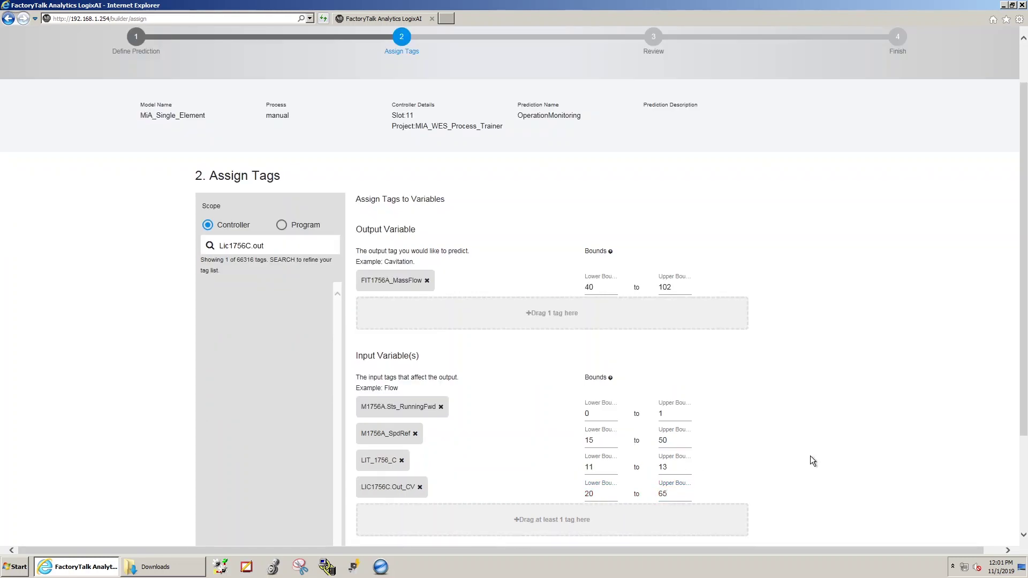
{"action": "left_click_drag", "start_coordinate": [1025, 258], "coordinate": [1025, 352]}
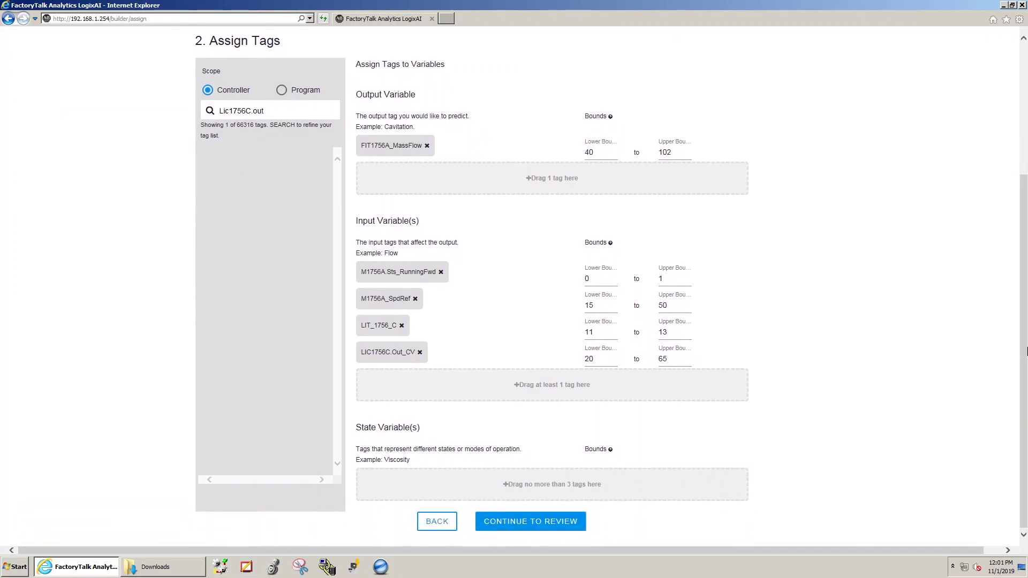
Finish the prediction and save MiA_Single_Element_V2_UDT.L5X to the Downloads folder.
{"action": "left_click", "coordinate": [529, 520]}
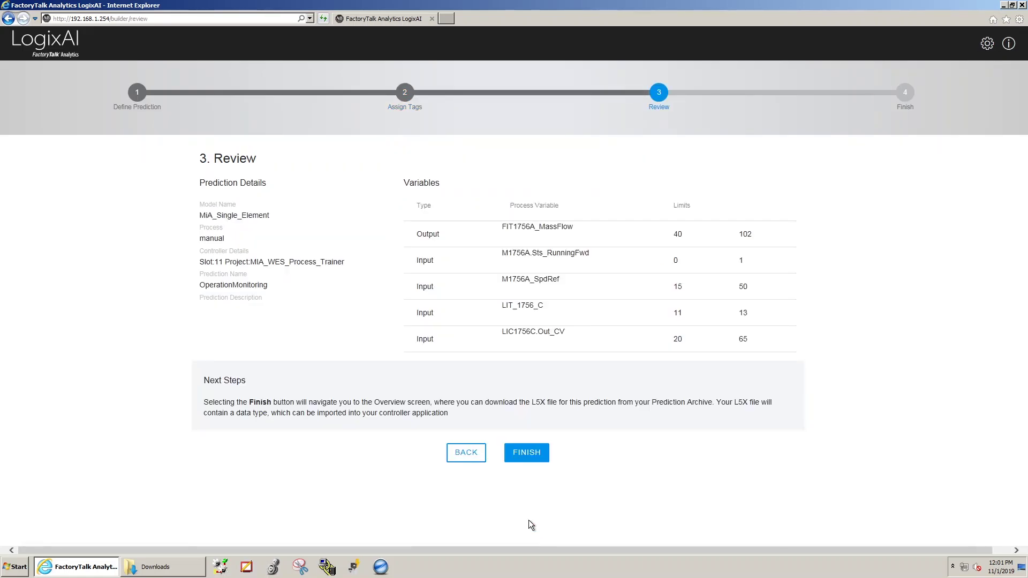
{"action": "left_click", "coordinate": [526, 453]}
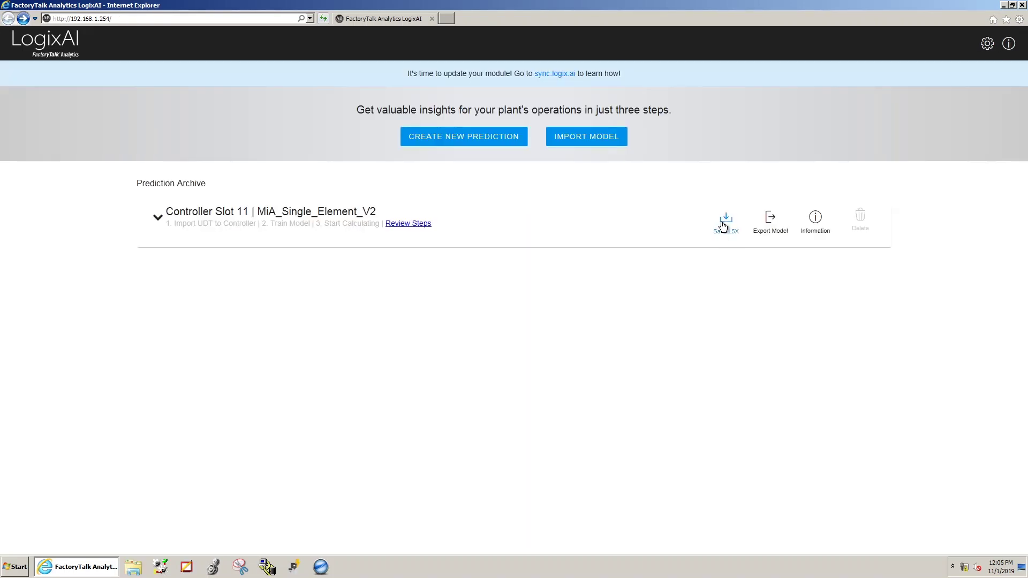
{"action": "left_click", "coordinate": [724, 226]}
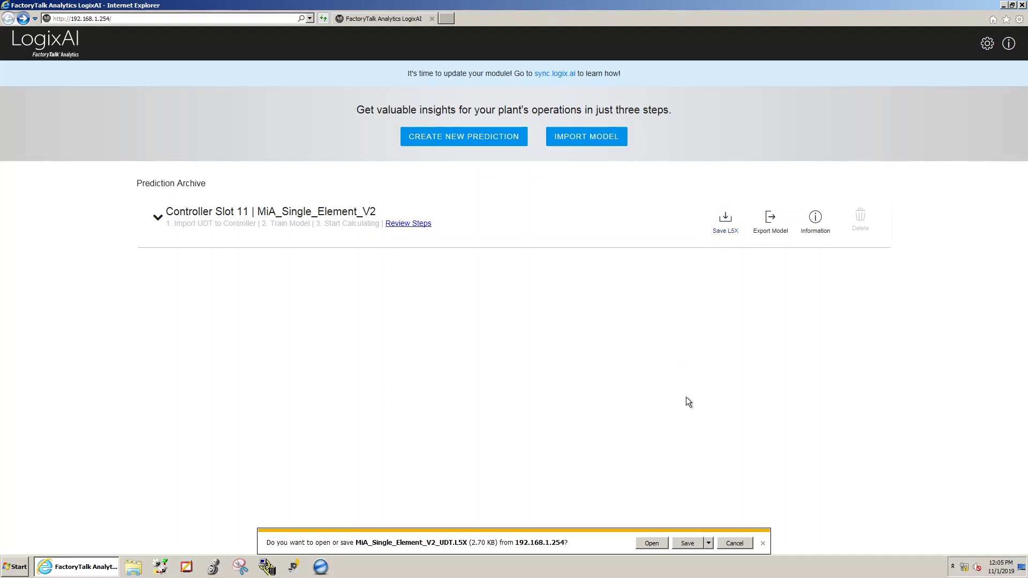
{"action": "left_click", "coordinate": [686, 545]}
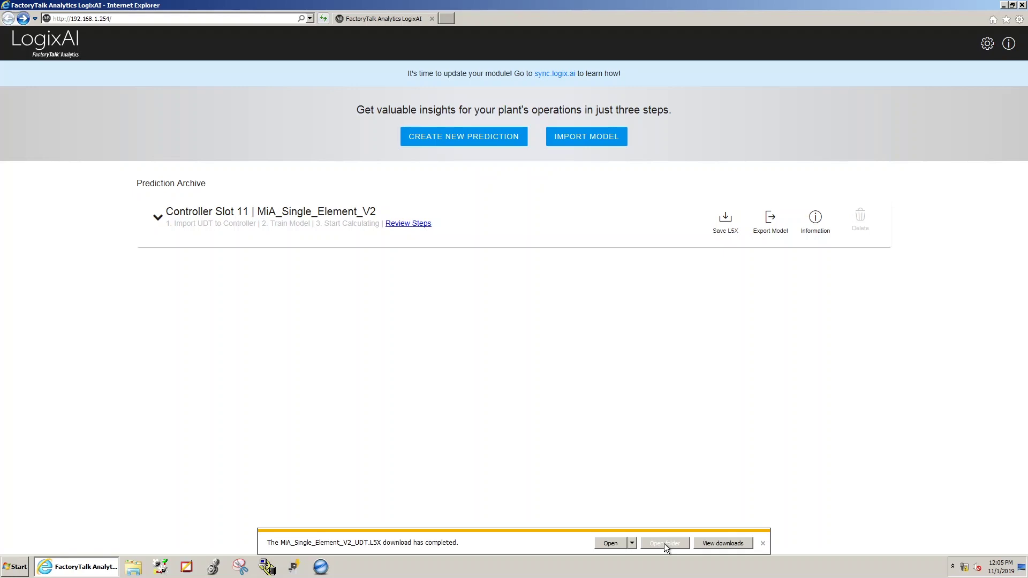
{"action": "left_click", "coordinate": [664, 544]}
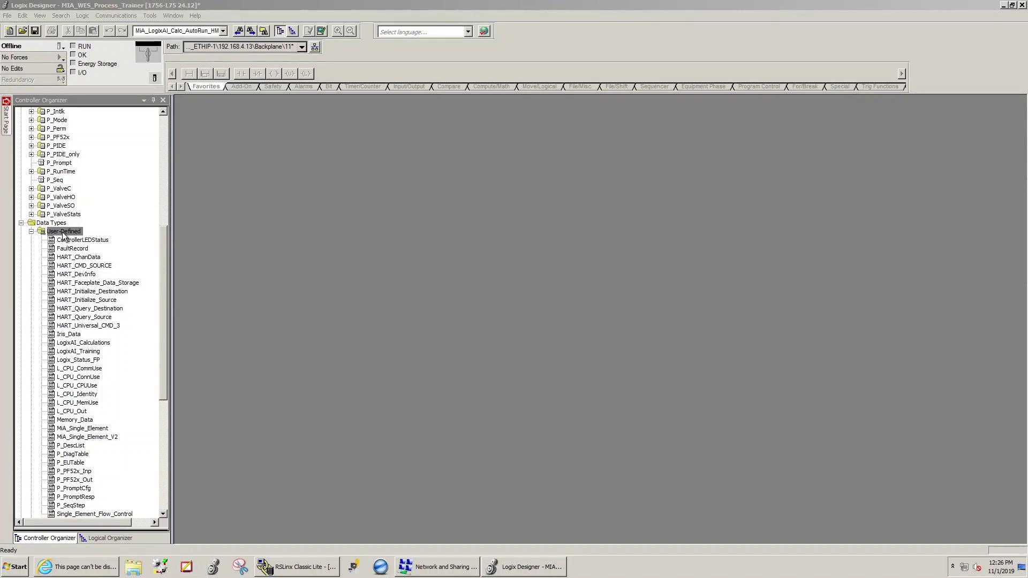
Import the MiA_Single_Element UDT L5X from Downloads into Logix Designer's user-defined data types.
{"action": "right_click", "coordinate": [63, 234]}
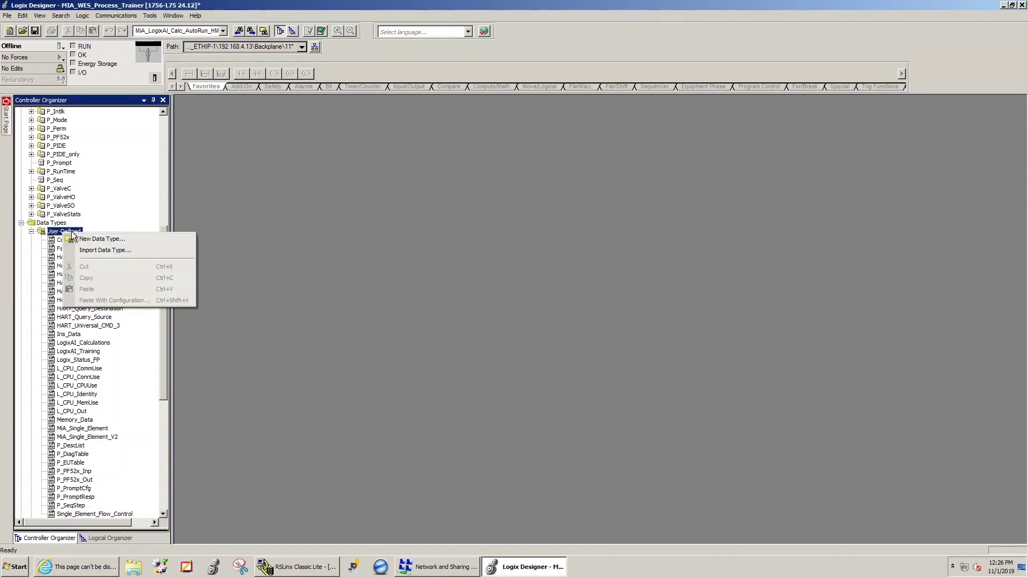
{"action": "left_click", "coordinate": [111, 251]}
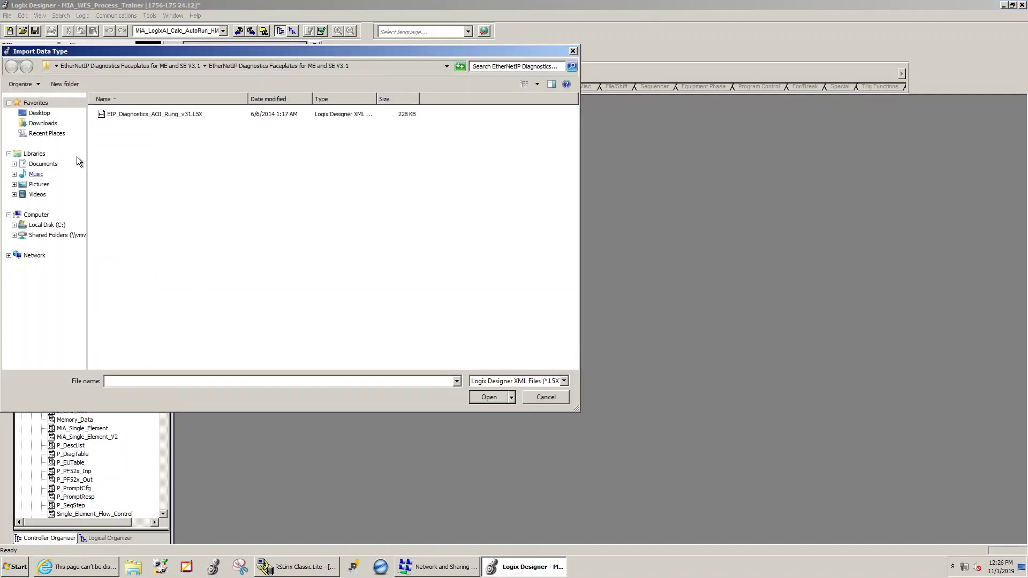
{"action": "left_click", "coordinate": [44, 124]}
{"action": "left_click", "coordinate": [156, 126]}
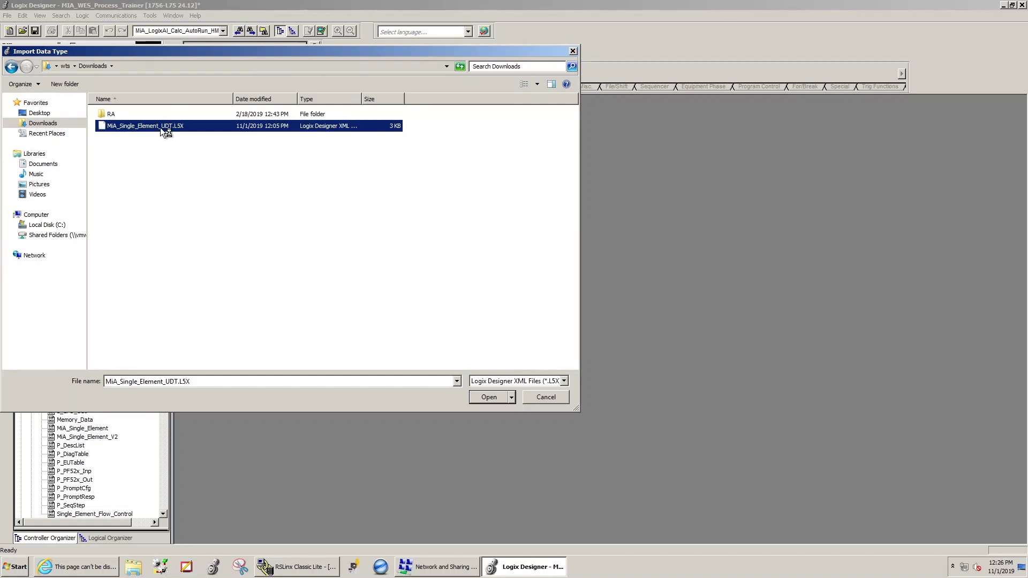
{"action": "left_click", "coordinate": [490, 400]}
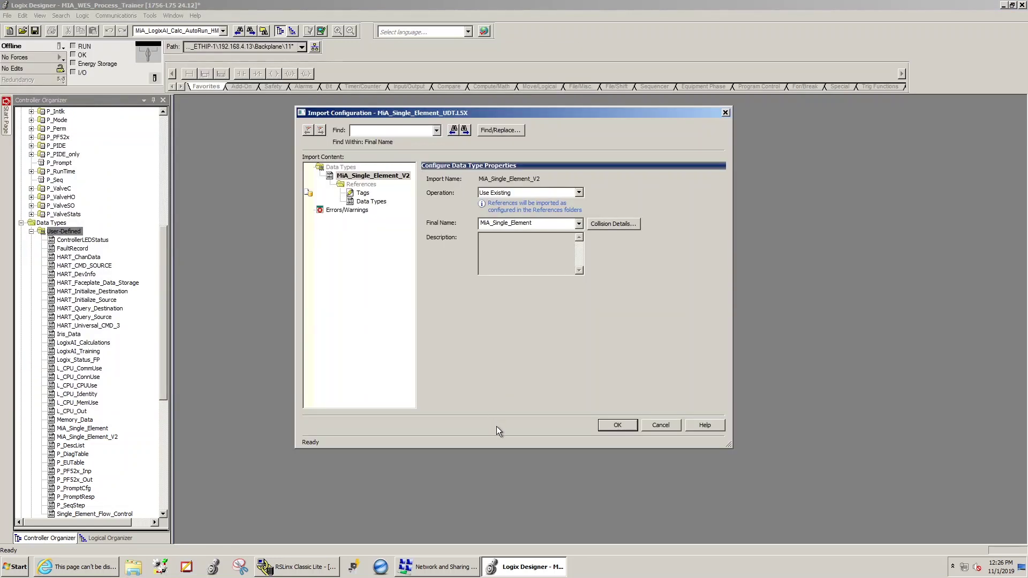
{"action": "left_click", "coordinate": [617, 425]}
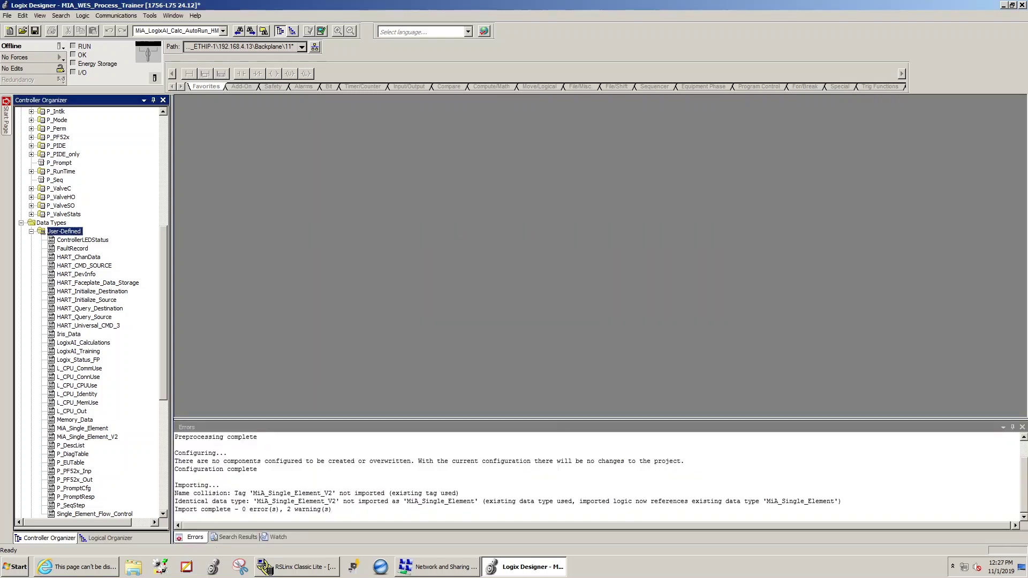
{"action": "left_click", "coordinate": [1022, 428]}
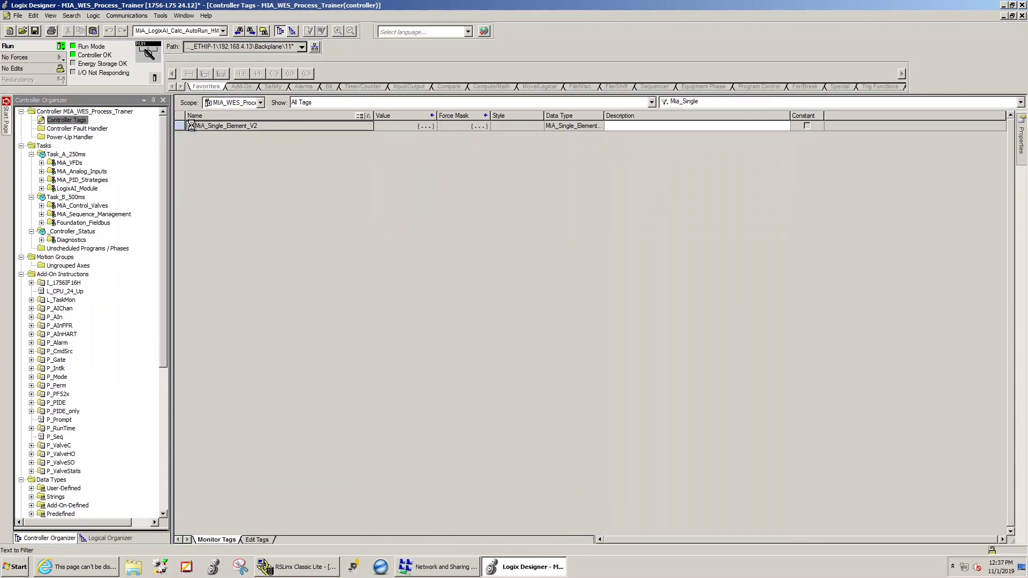
Expand the MIA_Single_Element_V2 tag with its Calculations and Training members.
{"action": "left_click", "coordinate": [190, 126]}
{"action": "left_click", "coordinate": [196, 197]}
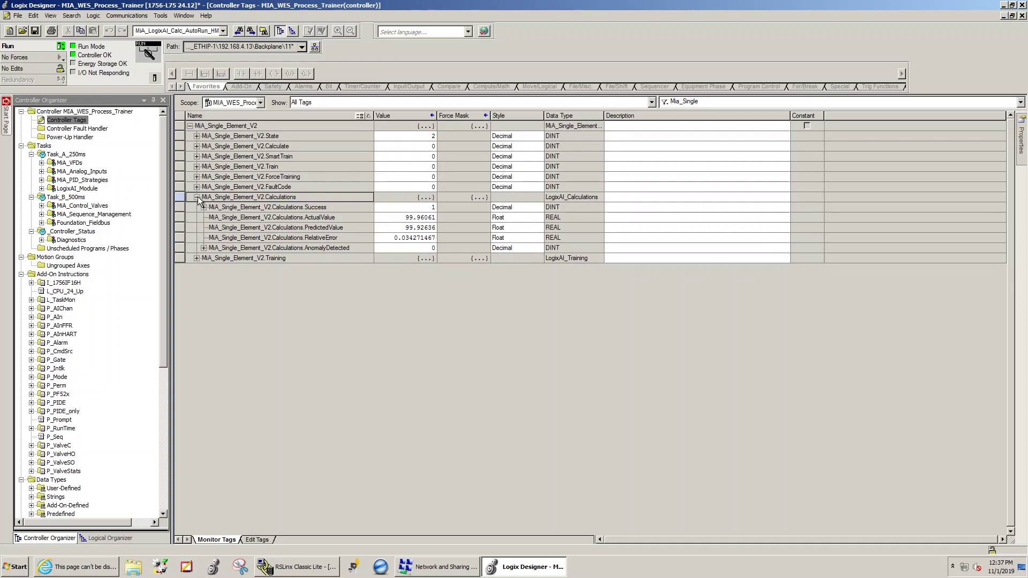
{"action": "left_click", "coordinate": [196, 258]}
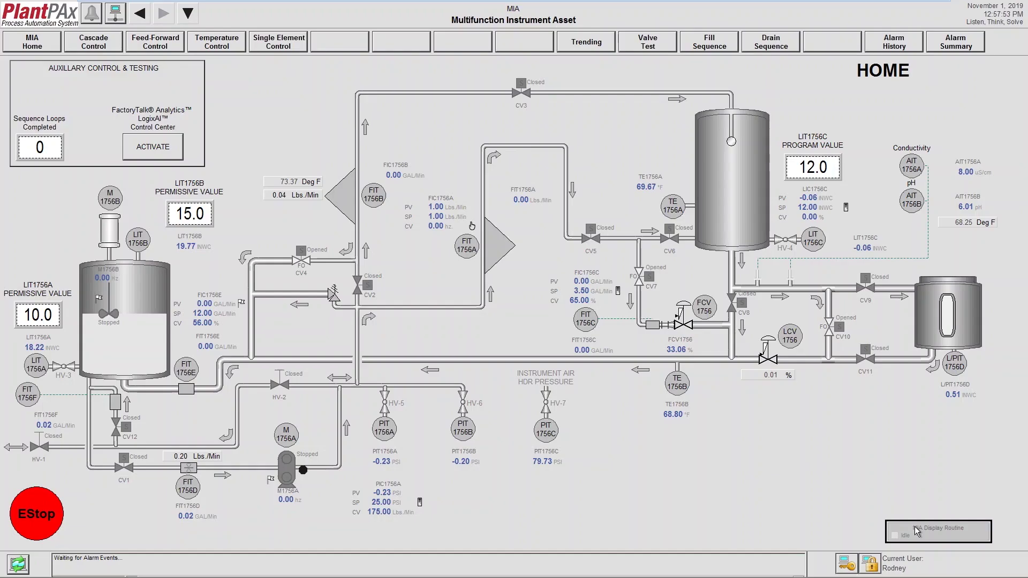
Run the MIA Display Routine sequence from its SEQ_MDR faceplate.
{"action": "left_click", "coordinate": [917, 531]}
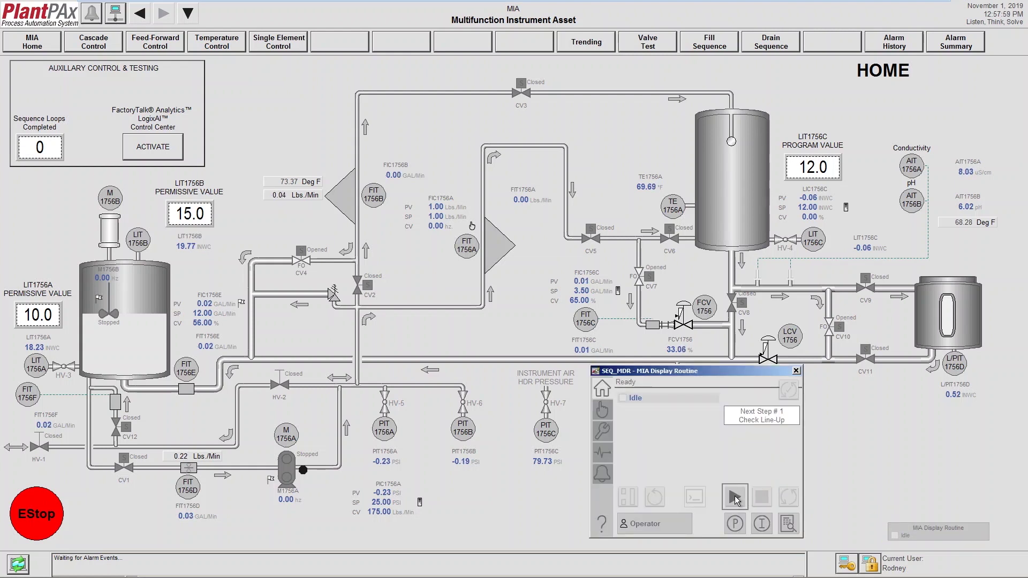
{"action": "left_click", "coordinate": [735, 497]}
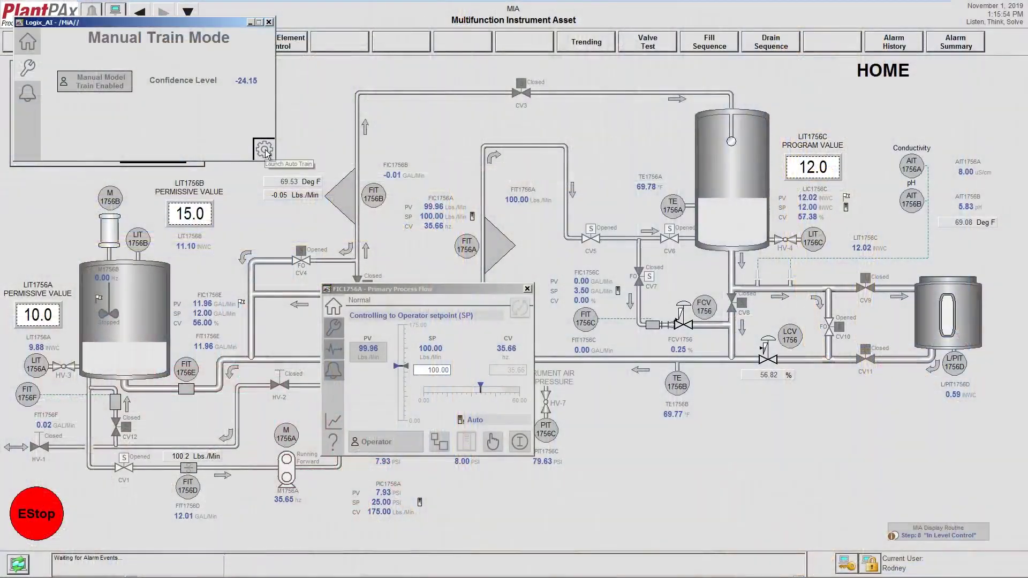
Enable Automatic Model Train and step the FIC1756A setpoint to 60, then 70.
{"action": "left_click", "coordinate": [263, 150]}
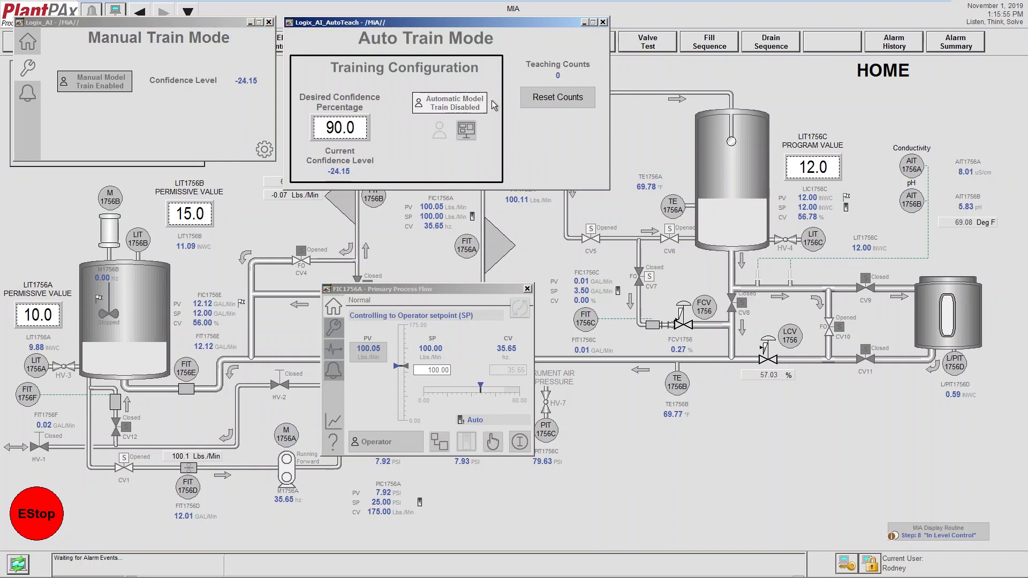
{"action": "left_click", "coordinate": [465, 133]}
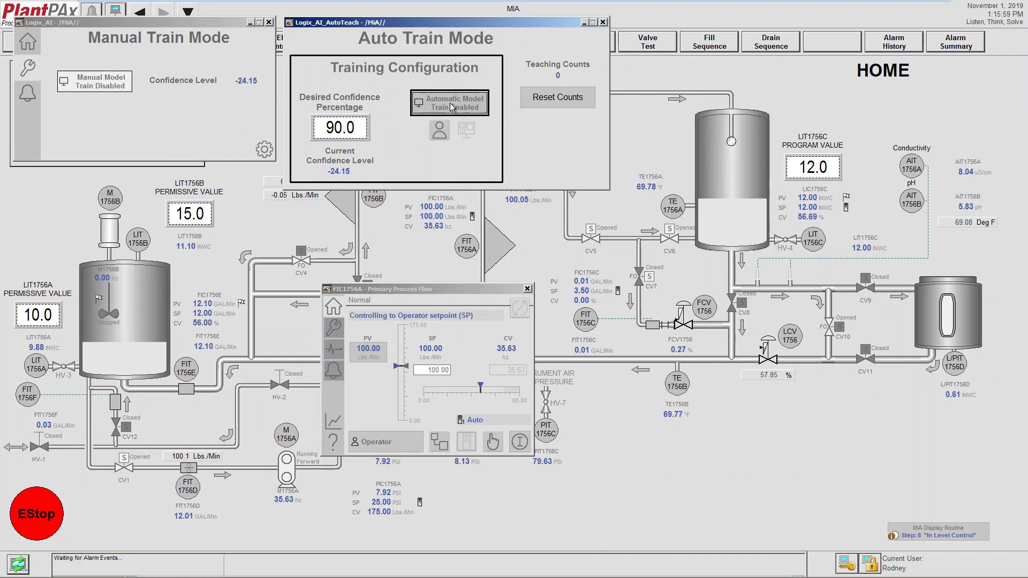
{"action": "left_click", "coordinate": [437, 370]}
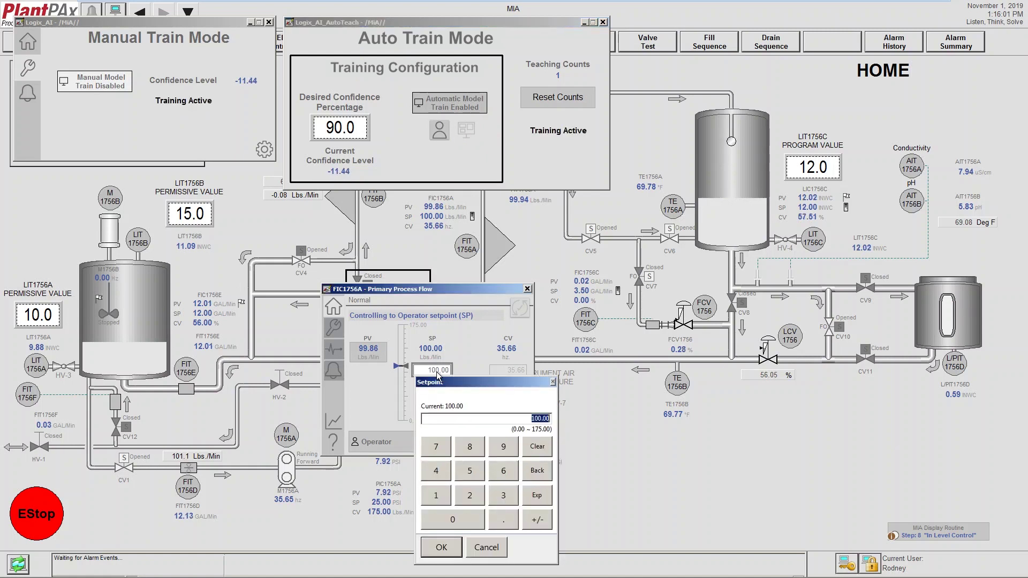
{"action": "key", "text": "Escape"}
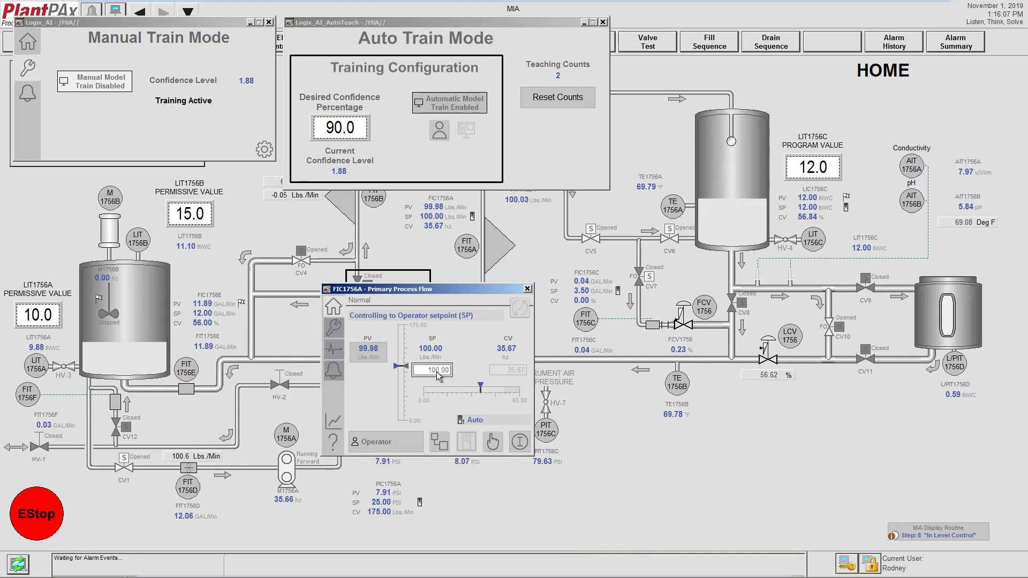
{"action": "type", "text": "60"}
{"action": "key", "text": "Return"}
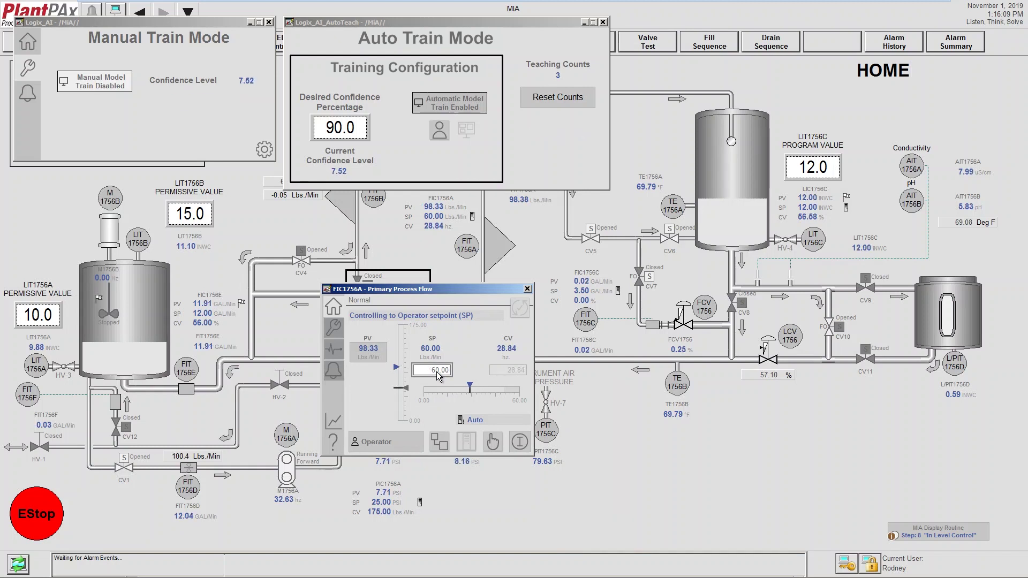
{"action": "left_click", "coordinate": [437, 370]}
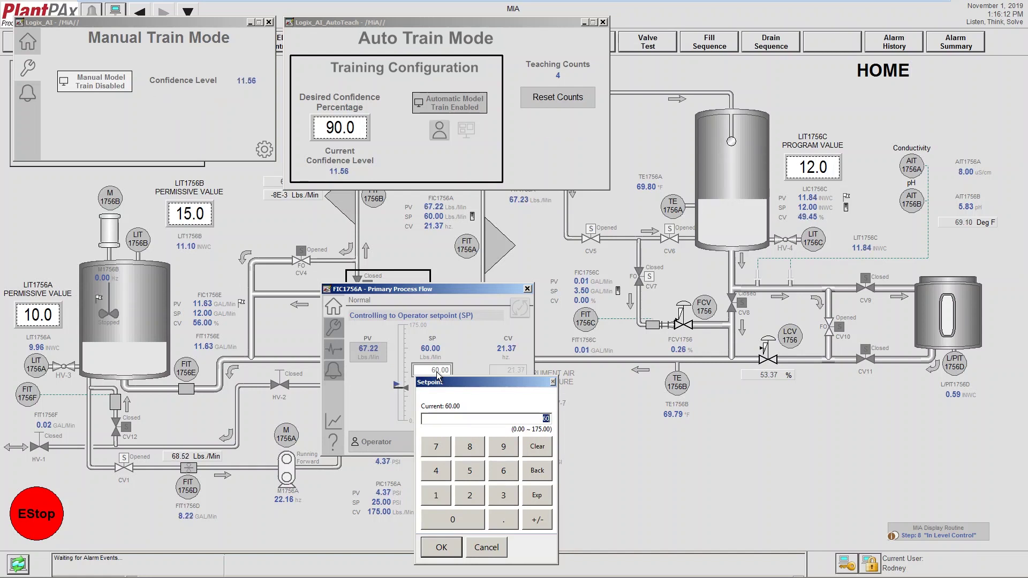
{"action": "key", "text": "Return"}
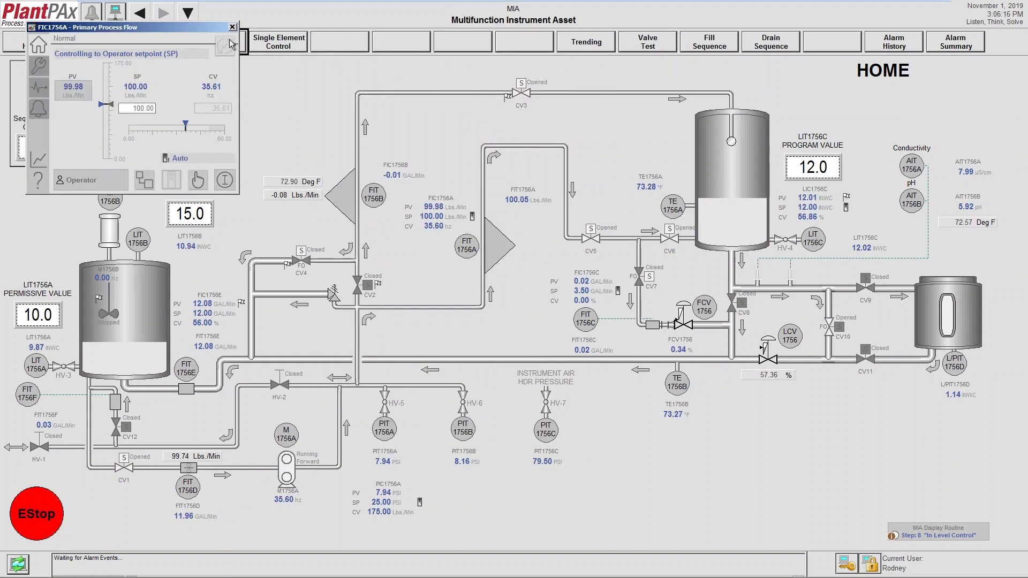
Arrange the FIC1756A and CV2 faceplates beside the LogixAI Error Calculation Mode window.
{"action": "left_click_drag", "start_coordinate": [205, 27], "coordinate": [660, 316]}
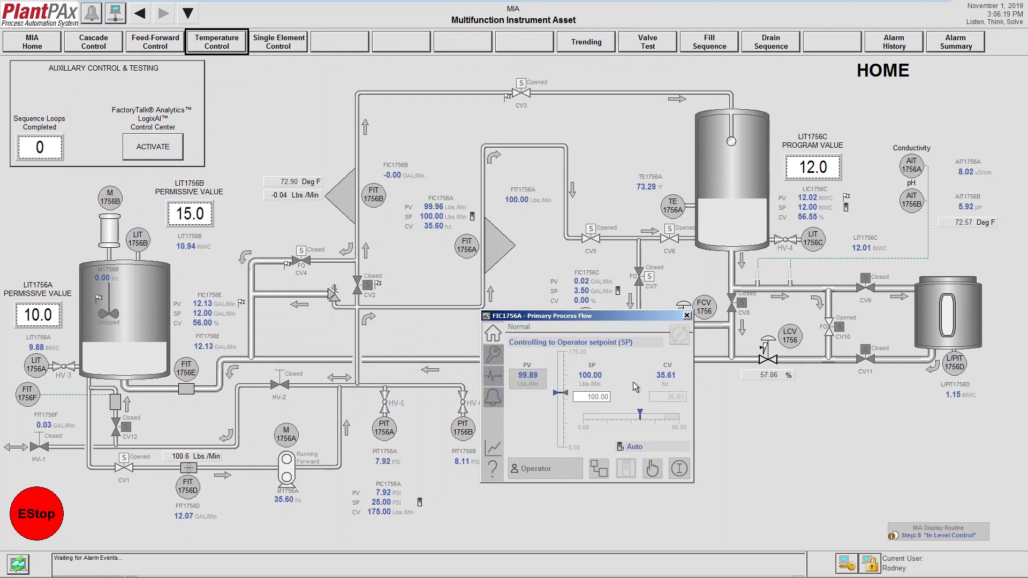
{"action": "left_click", "coordinate": [369, 294]}
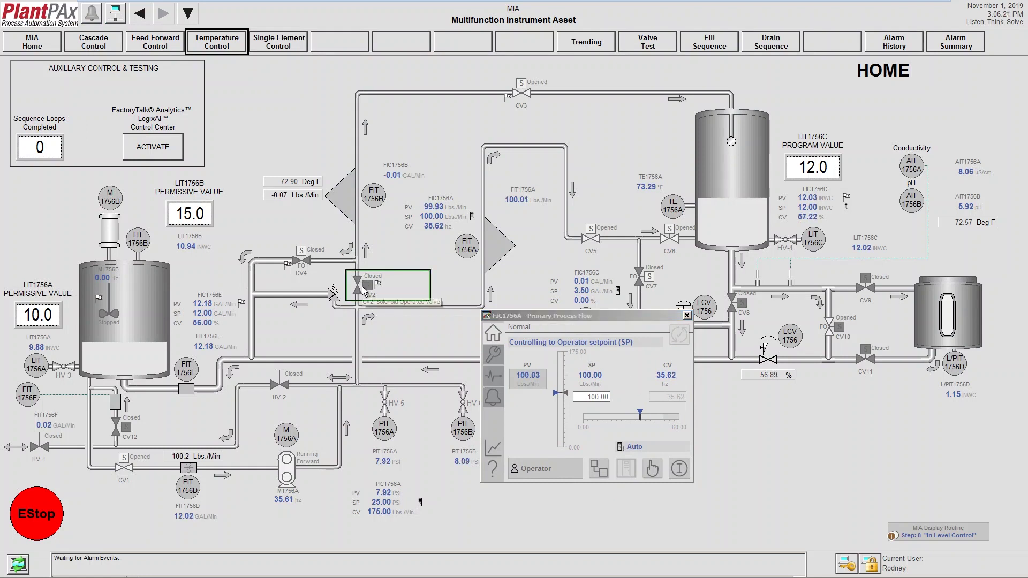
{"action": "left_click_drag", "start_coordinate": [200, 30], "coordinate": [286, 301]}
{"action": "left_click", "coordinate": [163, 146]}
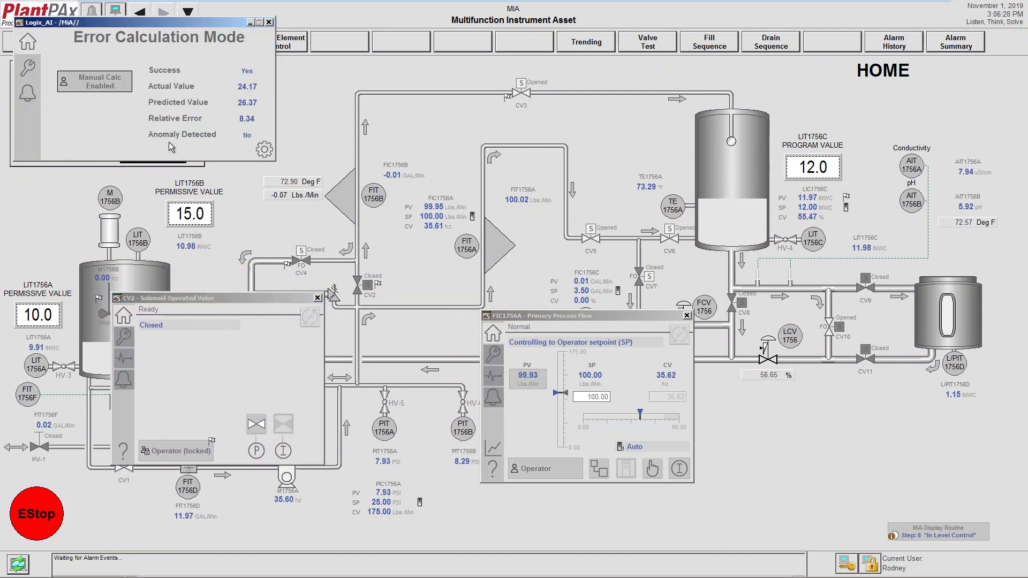
{"action": "left_click_drag", "start_coordinate": [191, 14], "coordinate": [226, 63]}
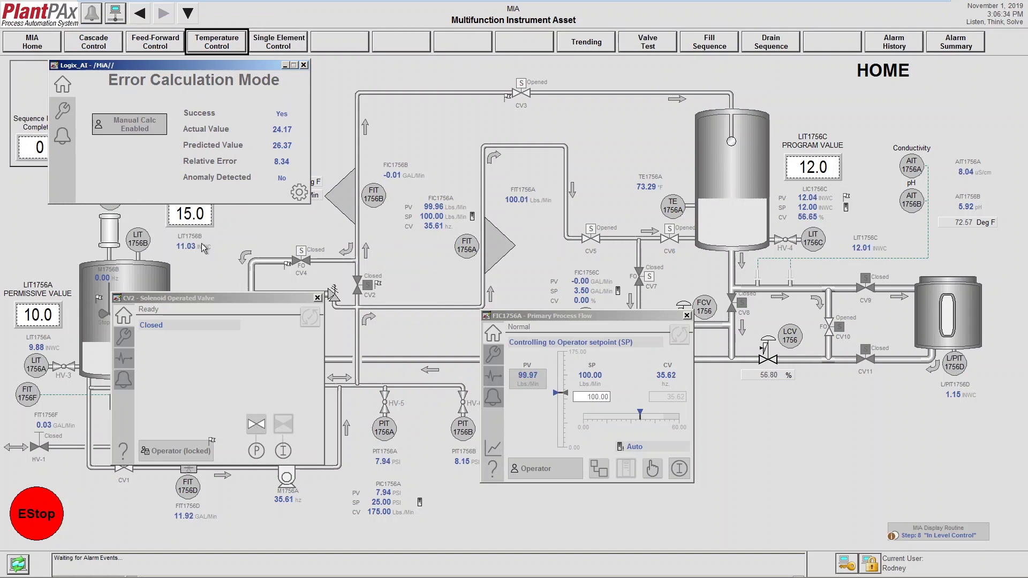
Open then close bypass valve CV2, running a manual calculation each time, then enter a new FIC1756A setpoint.
{"action": "left_click", "coordinate": [131, 124]}
{"action": "left_click", "coordinate": [254, 424]}
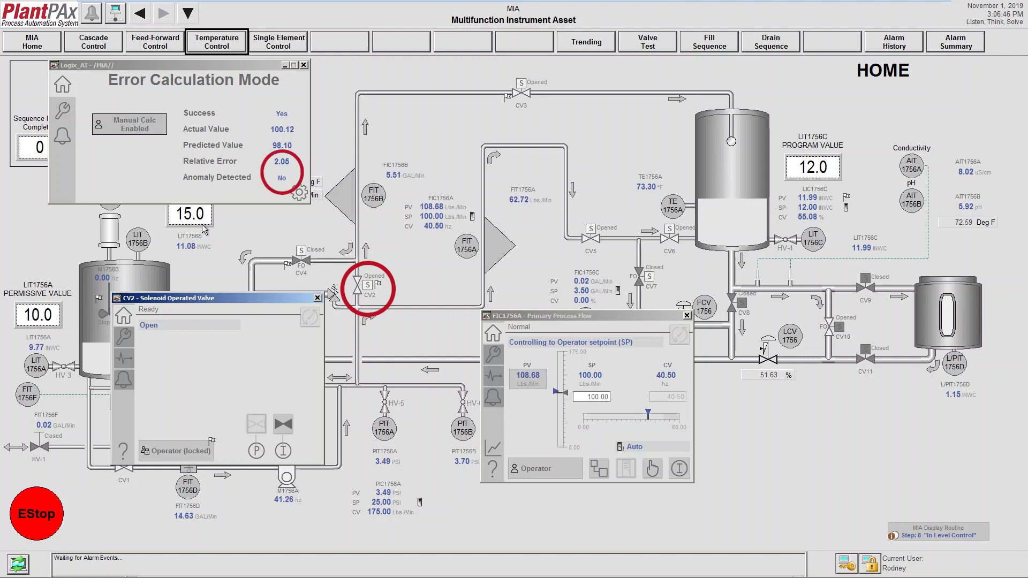
{"action": "left_click", "coordinate": [146, 124]}
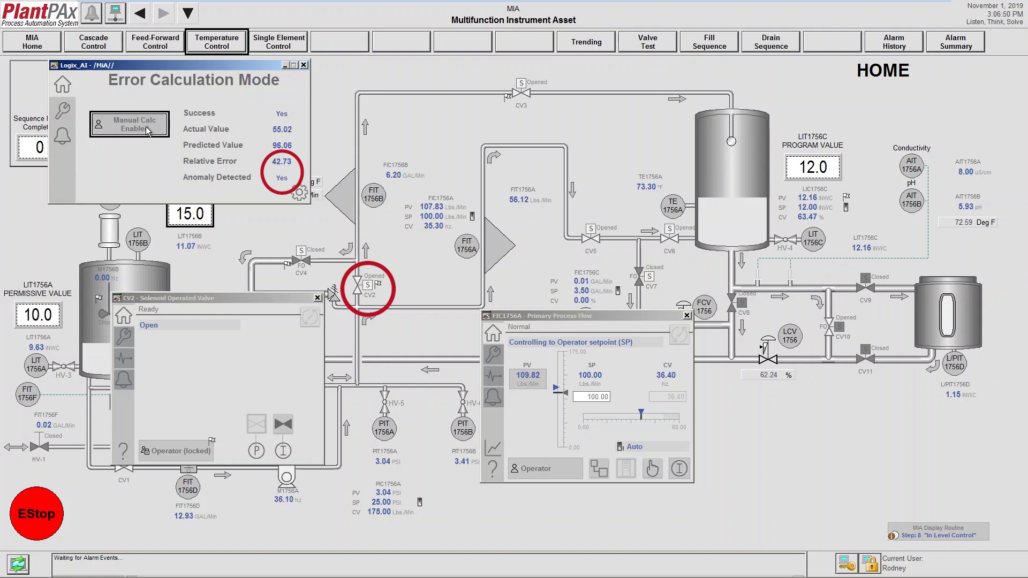
{"action": "left_click", "coordinate": [282, 431]}
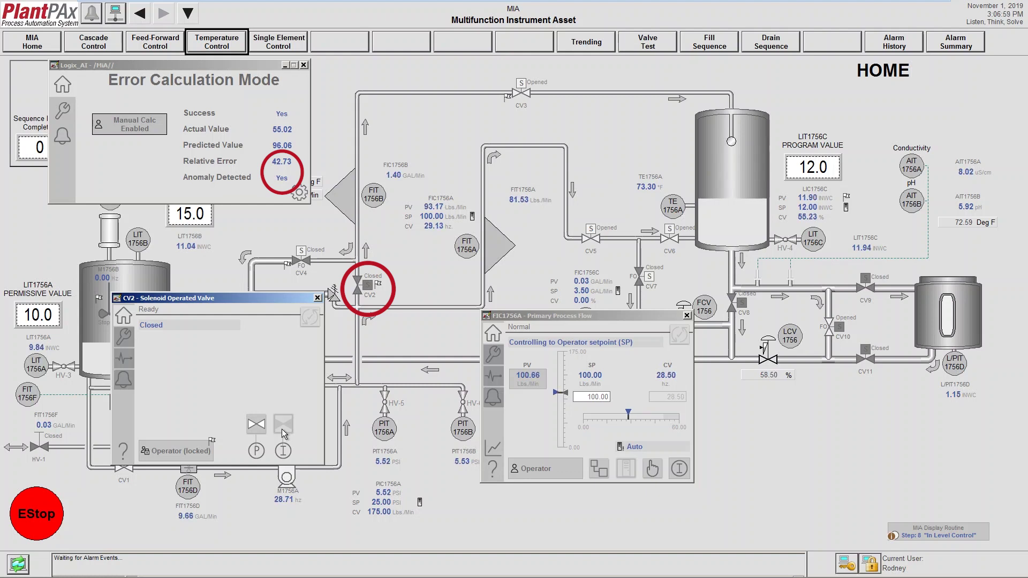
{"action": "left_click", "coordinate": [154, 128]}
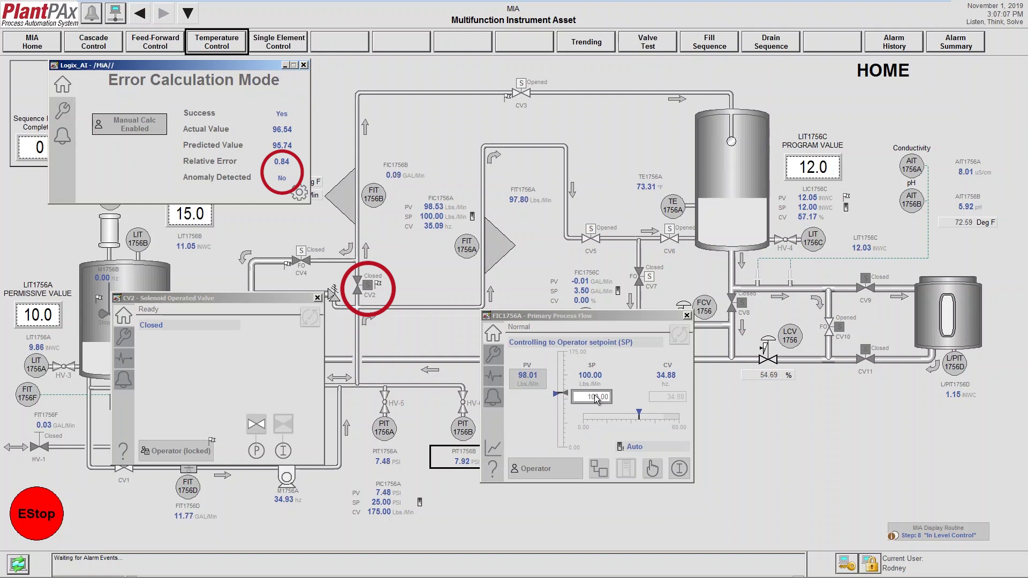
{"action": "left_click", "coordinate": [588, 397]}
{"action": "left_click", "coordinate": [589, 397]}
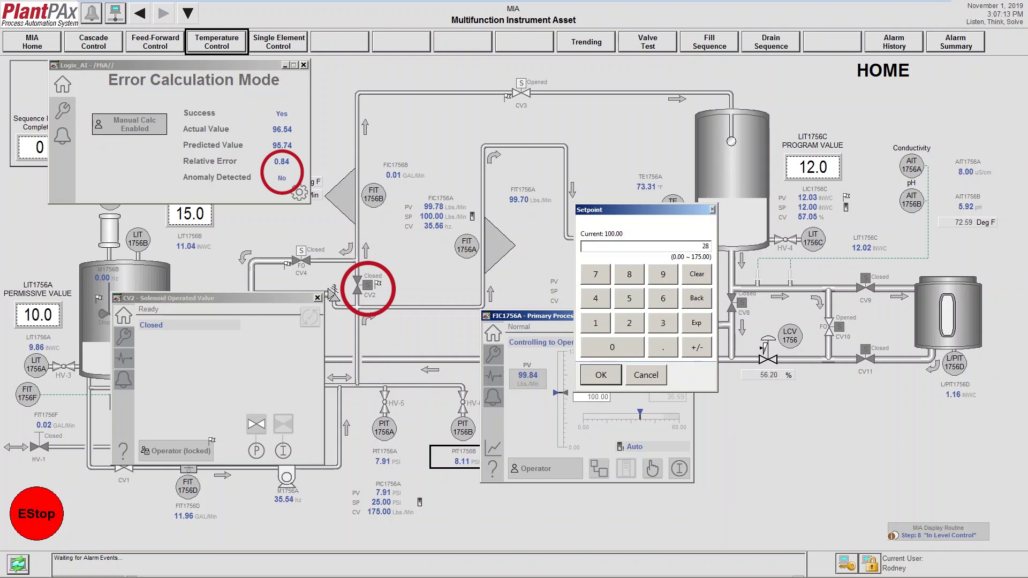
Apply setpoint 28, reopen CV2 and recalculate (relative error 5.27, no anomaly), then enter a new setpoint.
{"action": "key", "text": "Return"}
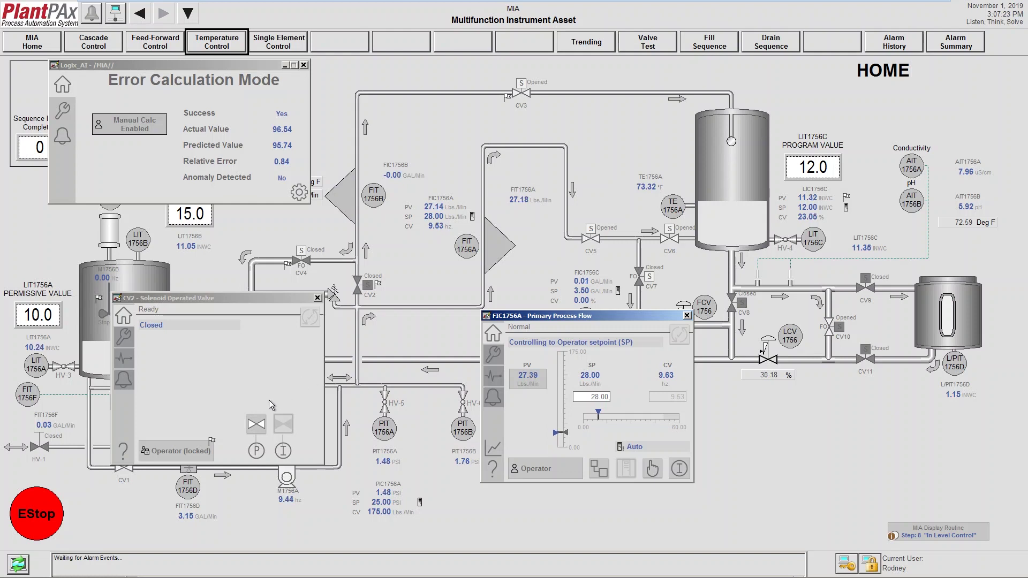
{"action": "left_click", "coordinate": [260, 425]}
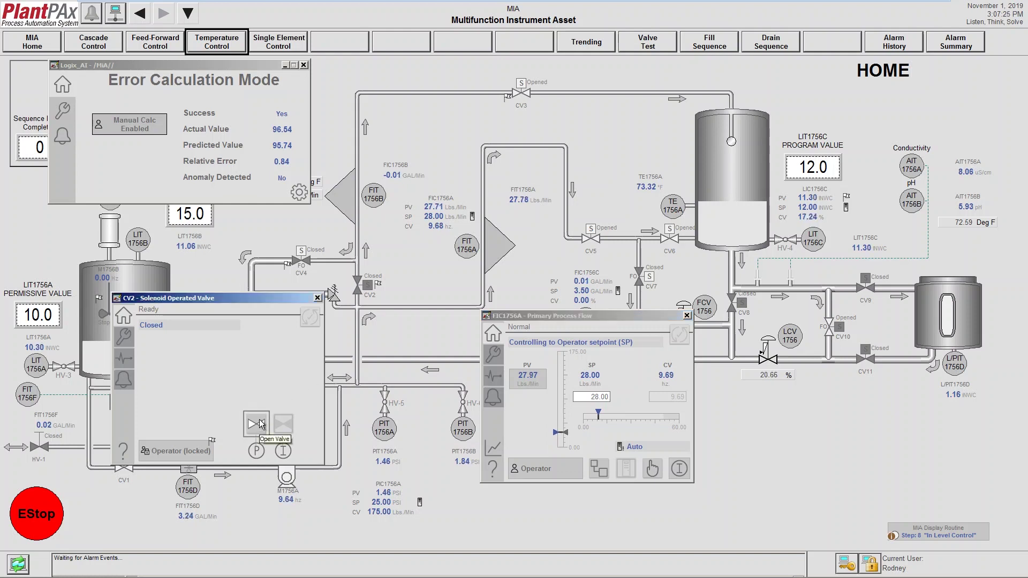
{"action": "left_click", "coordinate": [261, 426]}
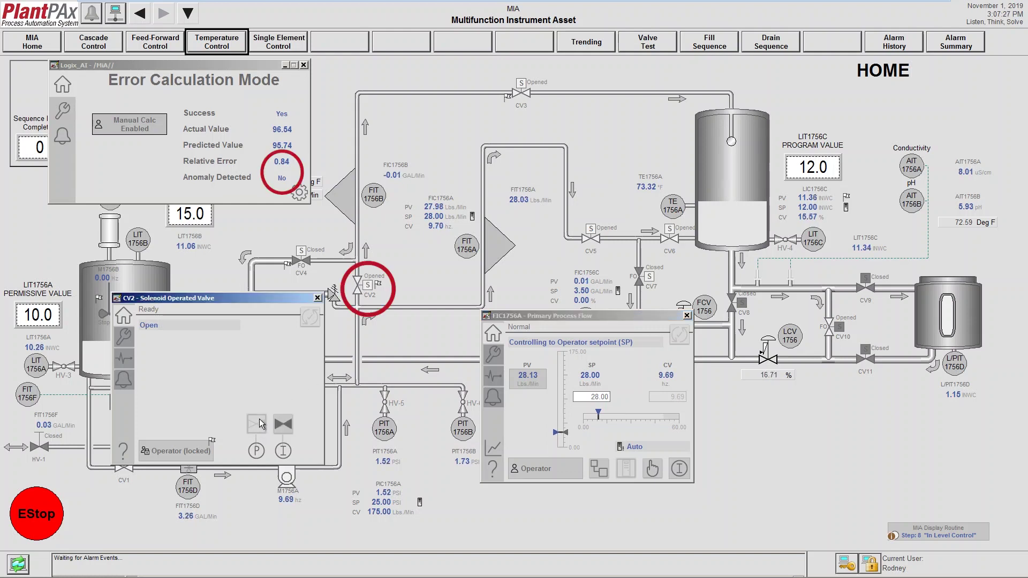
{"action": "left_click", "coordinate": [136, 127]}
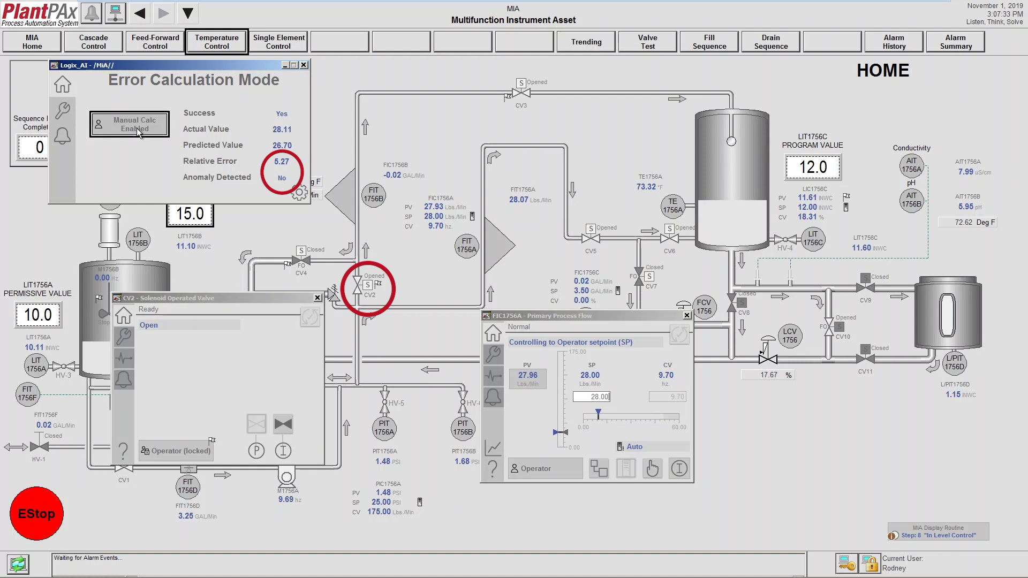
{"action": "left_click", "coordinate": [597, 397]}
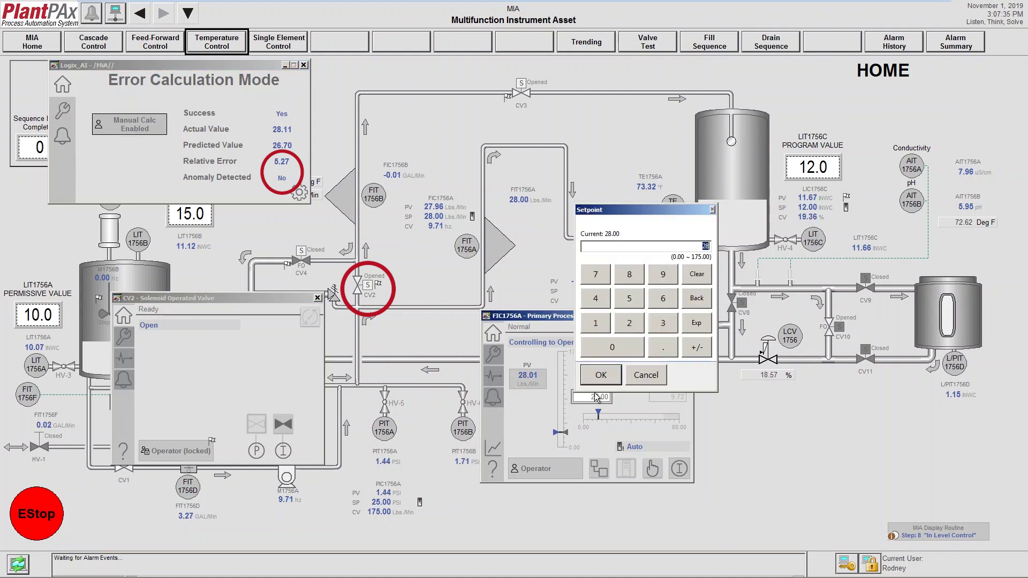
{"action": "type", "text": "34"}
Confirm the FIC1756A setpoint of 34 and run Manual Calc to recalculate the prediction.
{"action": "key", "text": "Return"}
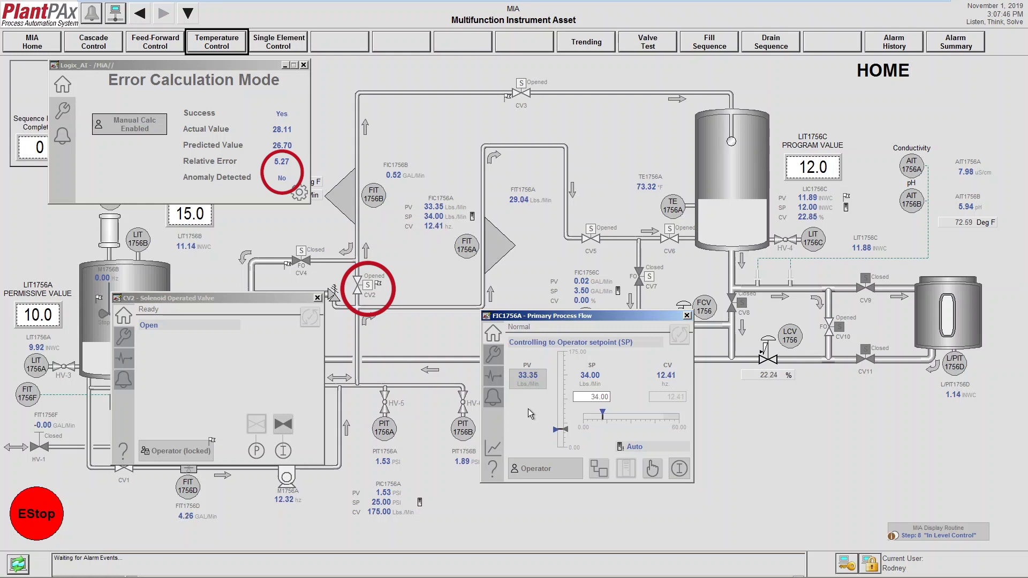
{"action": "left_click", "coordinate": [134, 118]}
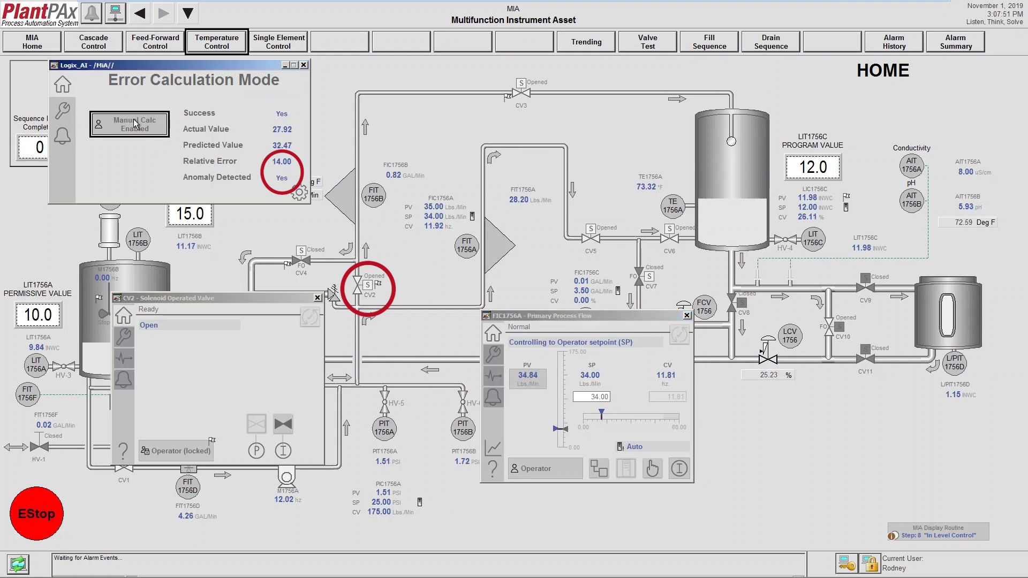